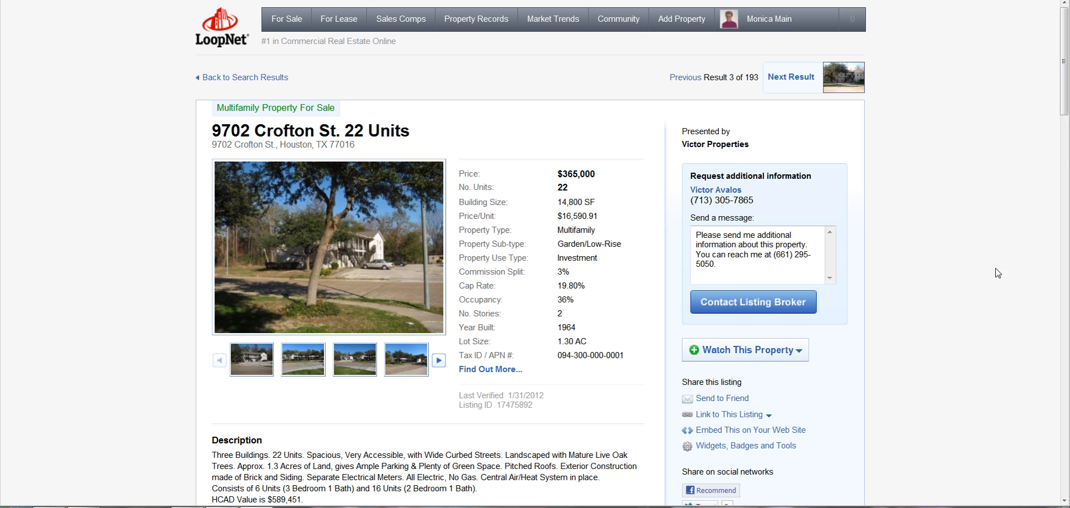
{"action": "left_click_drag", "start_coordinate": [1064, 88], "coordinate": [1061, 101]}
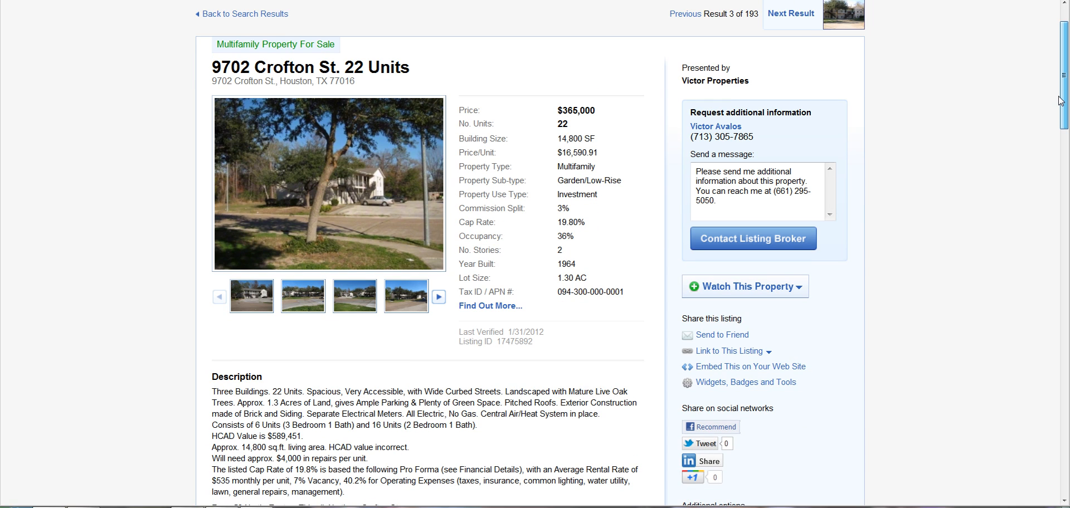
{"action": "key", "text": "alt+Tab"}
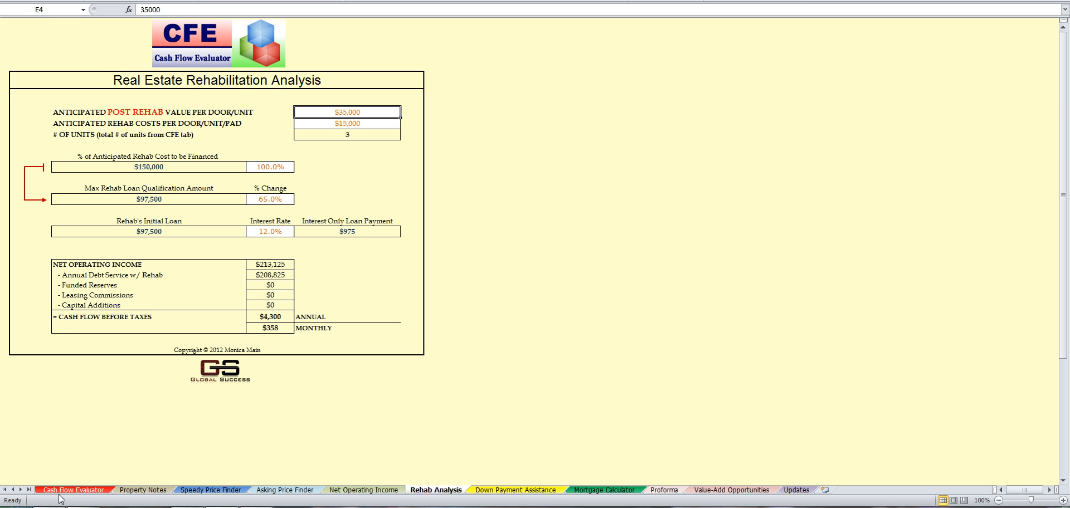
Step: Open the Cash Flow Evaluator sheet and scroll down to its Financing Information section
{"action": "left_click", "coordinate": [105, 491]}
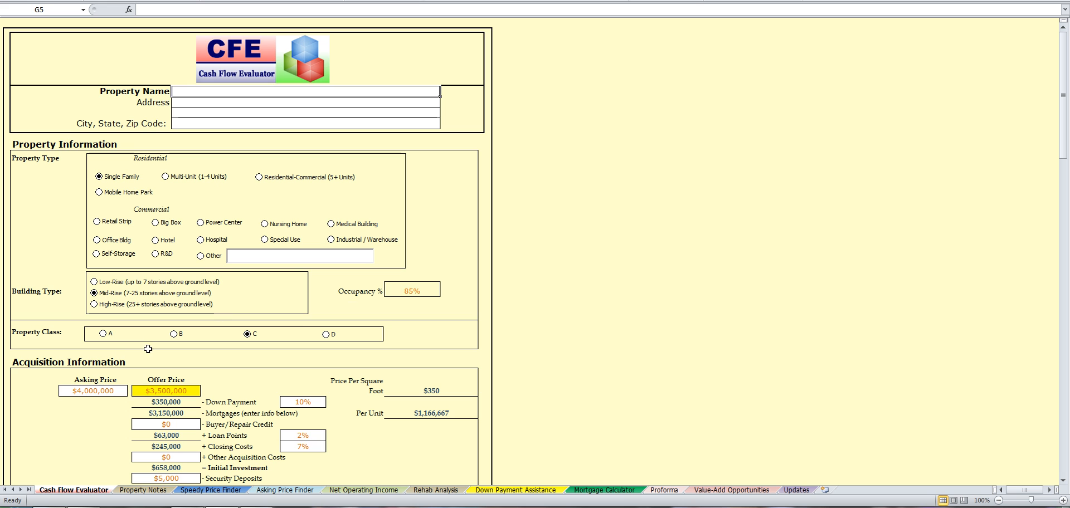
{"action": "scroll", "coordinate": [231, 330], "scroll_direction": "down", "scroll_amount": 4}
{"action": "scroll", "coordinate": [231, 328], "scroll_direction": "up", "scroll_amount": 4}
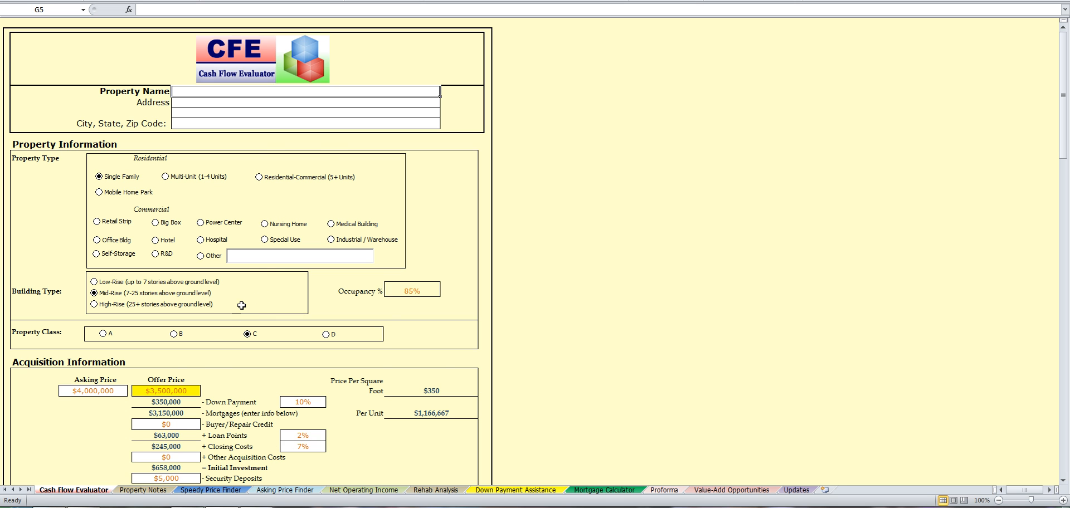
{"action": "scroll", "coordinate": [240, 305], "scroll_direction": "down", "scroll_amount": 3}
{"action": "scroll", "coordinate": [107, 199], "scroll_direction": "up", "scroll_amount": 3}
{"action": "scroll", "coordinate": [354, 212], "scroll_direction": "down", "scroll_amount": 3}
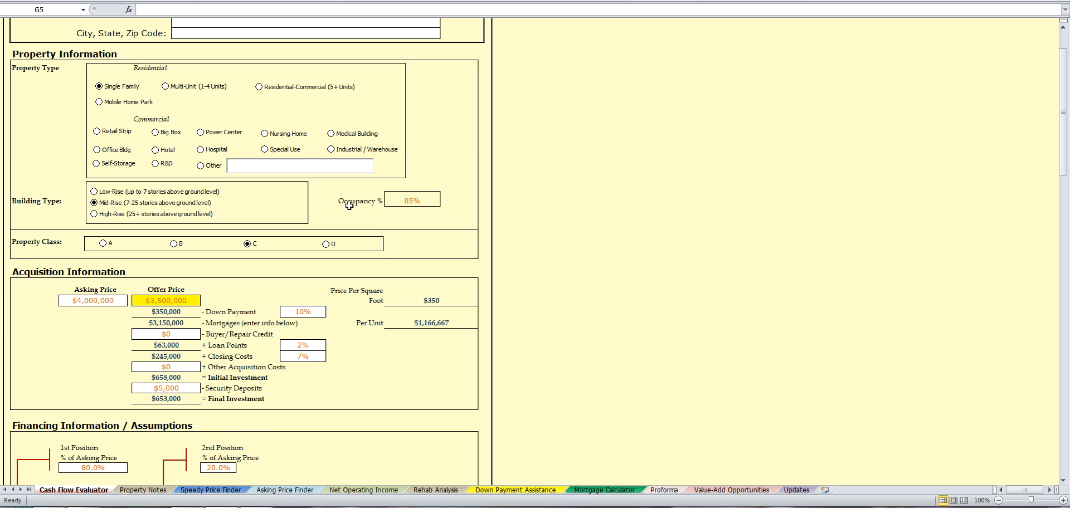
{"action": "scroll", "coordinate": [346, 200], "scroll_direction": "down", "scroll_amount": 3}
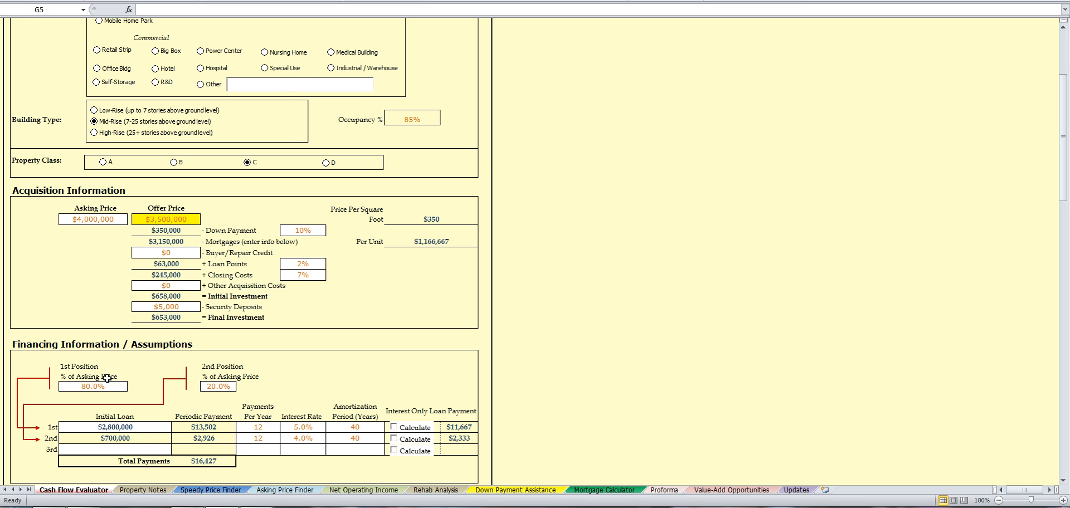
{"action": "left_click", "coordinate": [222, 507]}
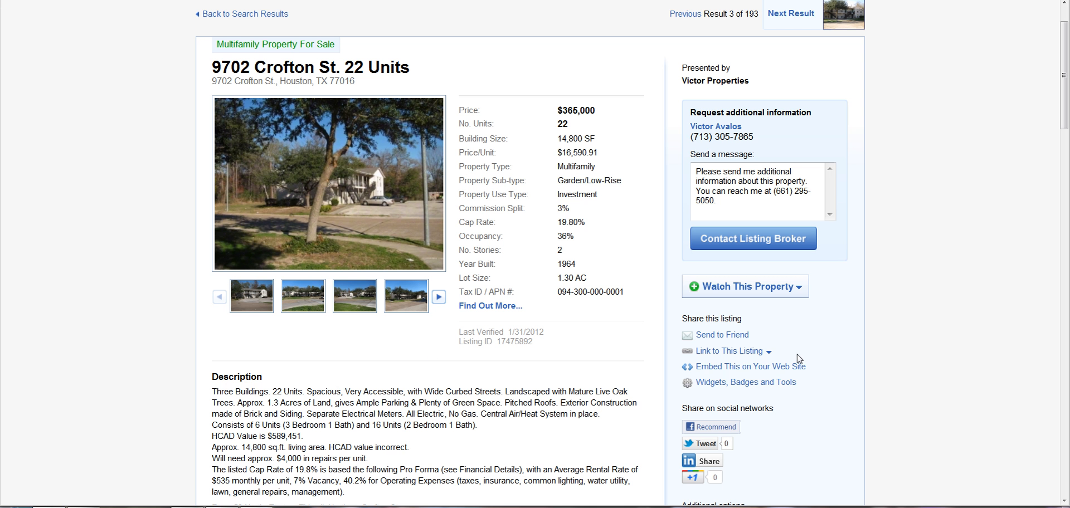
{"action": "scroll", "coordinate": [867, 357], "scroll_direction": "down", "scroll_amount": 4}
{"action": "scroll", "coordinate": [864, 357], "scroll_direction": "up", "scroll_amount": 1}
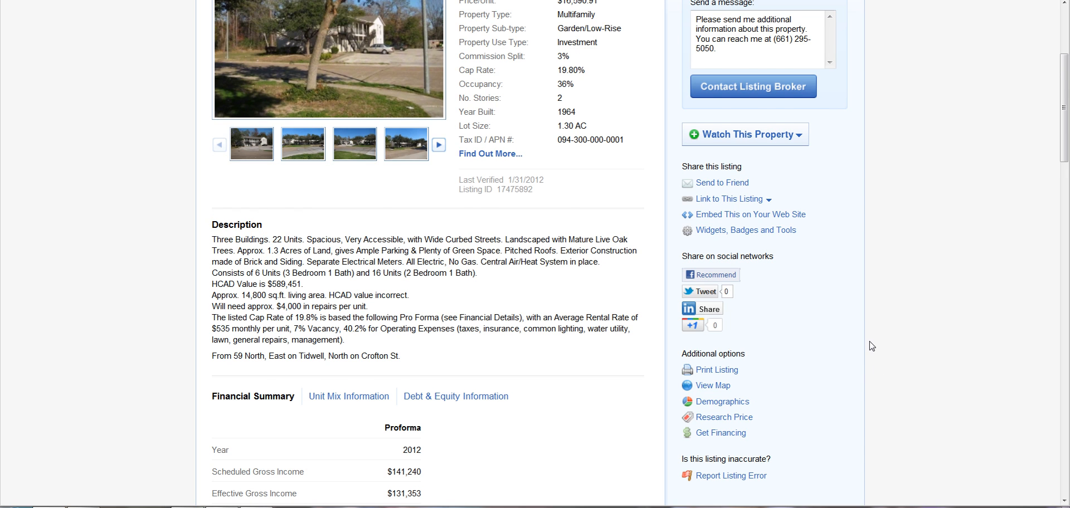
{"action": "scroll", "coordinate": [861, 368], "scroll_direction": "up", "scroll_amount": 2}
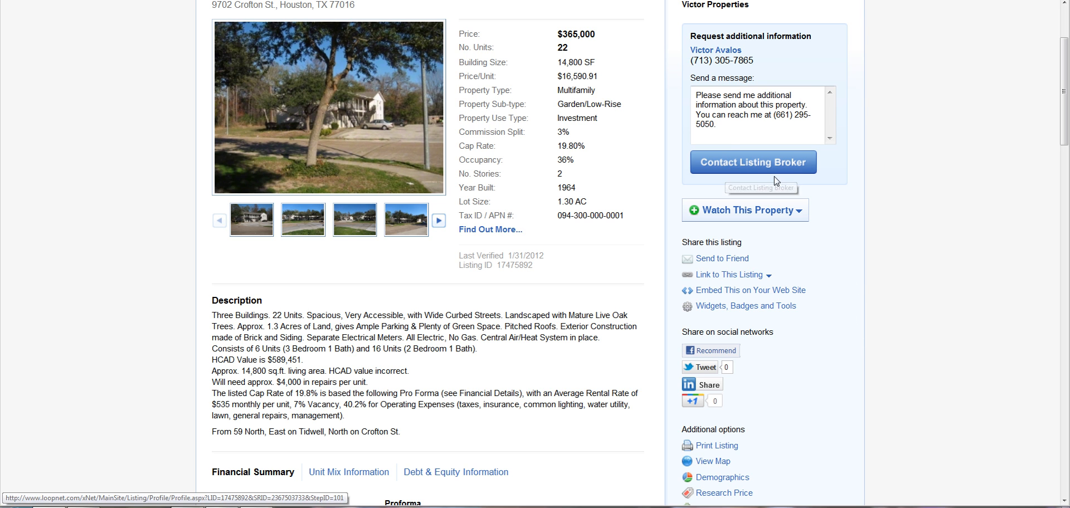
{"action": "left_click_drag", "start_coordinate": [729, 125], "coordinate": [689, 94]}
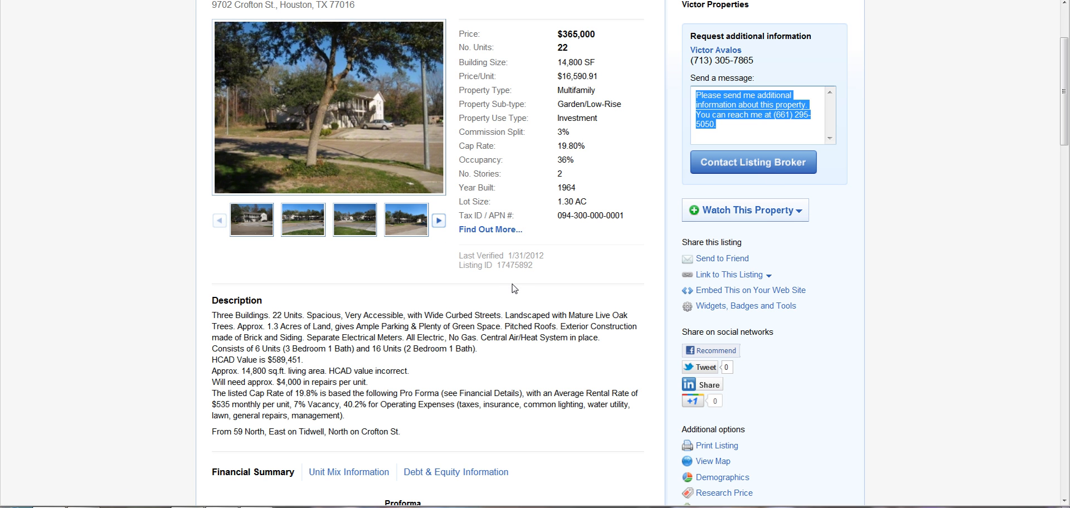
{"action": "scroll", "coordinate": [515, 283], "scroll_direction": "down", "scroll_amount": 2}
{"action": "scroll", "coordinate": [514, 282], "scroll_direction": "up", "scroll_amount": 1}
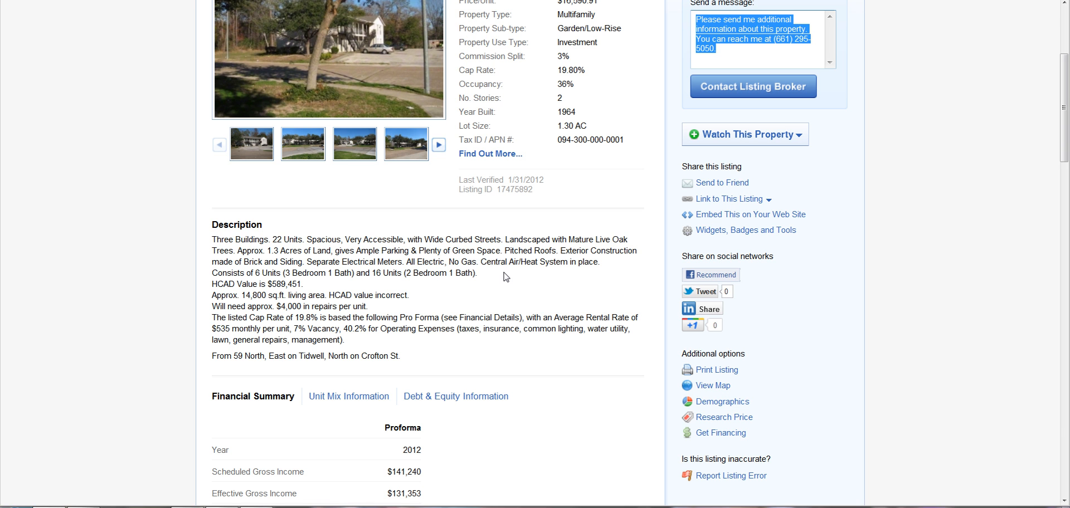
{"action": "left_click", "coordinate": [504, 268]}
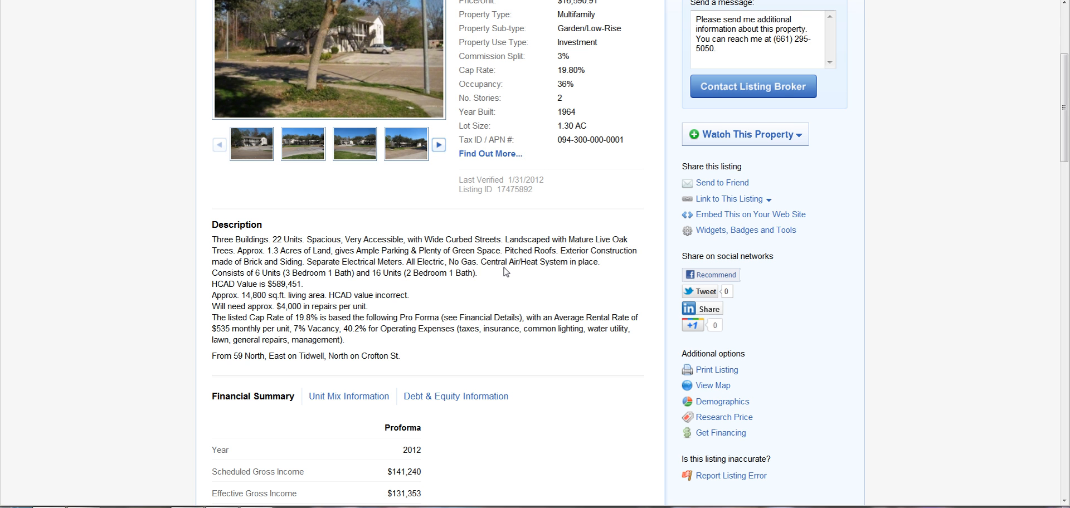
{"action": "scroll", "coordinate": [522, 287], "scroll_direction": "down", "scroll_amount": 3}
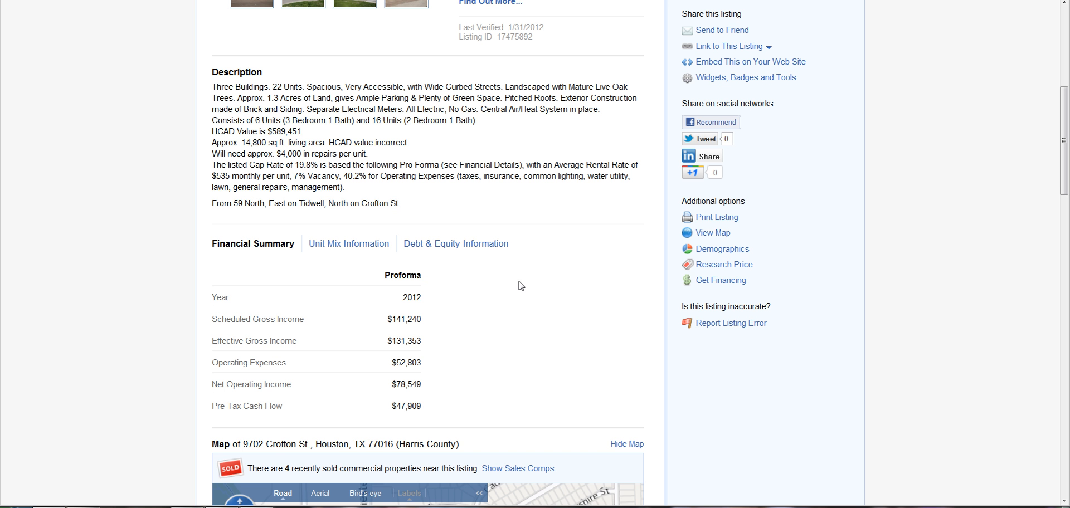
{"action": "left_click_drag", "start_coordinate": [422, 276], "coordinate": [385, 279]}
{"action": "left_click", "coordinate": [385, 280]}
{"action": "left_click", "coordinate": [424, 303]}
{"action": "left_click_drag", "start_coordinate": [422, 300], "coordinate": [407, 300]}
{"action": "scroll", "coordinate": [413, 304], "scroll_direction": "up", "scroll_amount": 5}
{"action": "left_click_drag", "start_coordinate": [574, 236], "coordinate": [458, 237]}
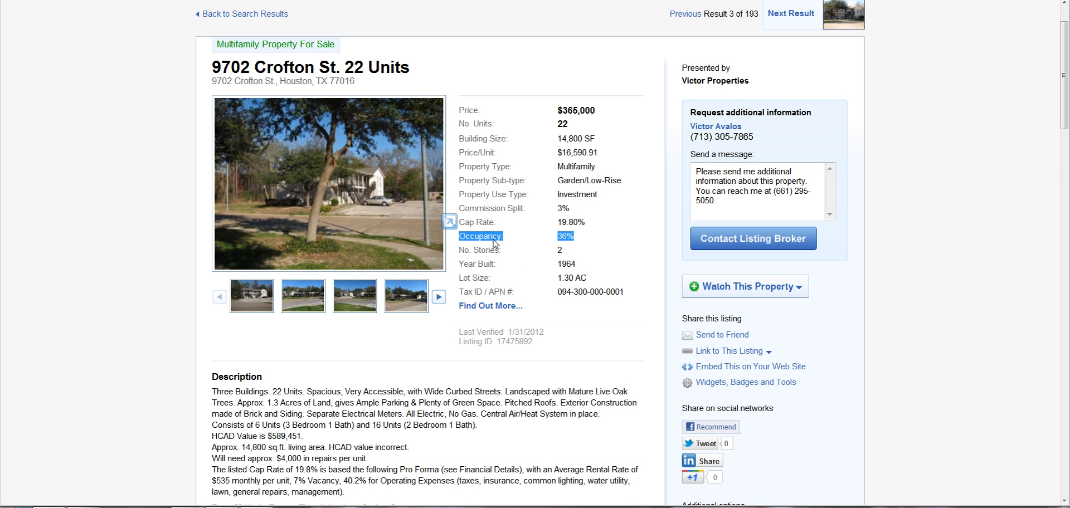
{"action": "left_click", "coordinate": [493, 243]}
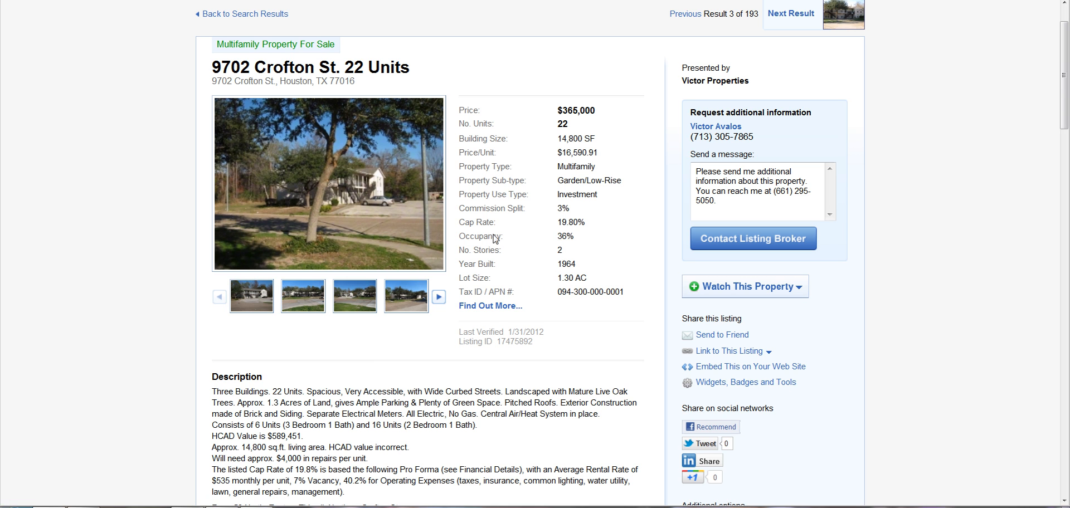
{"action": "scroll", "coordinate": [528, 251], "scroll_direction": "down", "scroll_amount": 4}
{"action": "scroll", "coordinate": [528, 248], "scroll_direction": "down", "scroll_amount": 2}
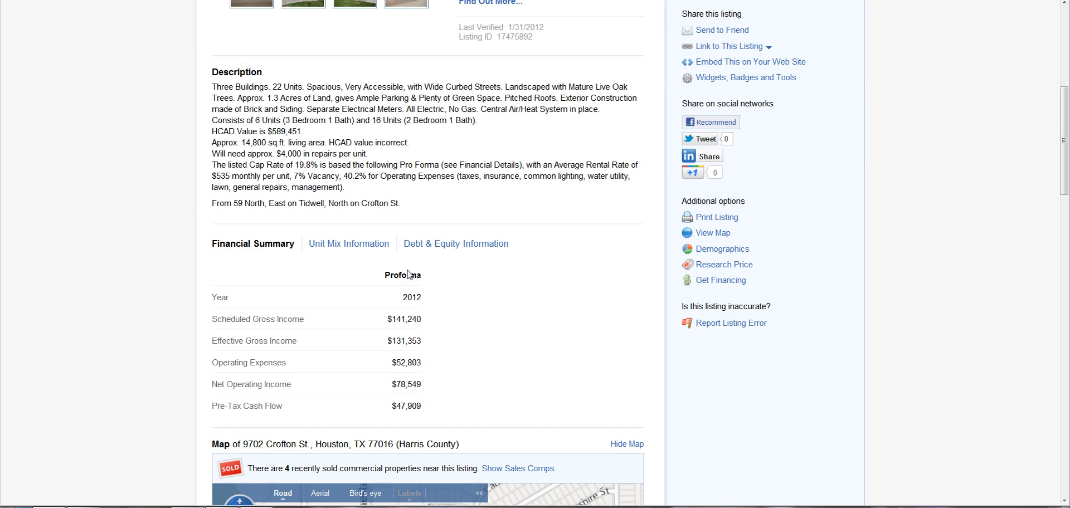
{"action": "left_click_drag", "start_coordinate": [385, 276], "coordinate": [416, 275]}
{"action": "left_click", "coordinate": [419, 277]}
{"action": "left_click_drag", "start_coordinate": [213, 319], "coordinate": [253, 345]}
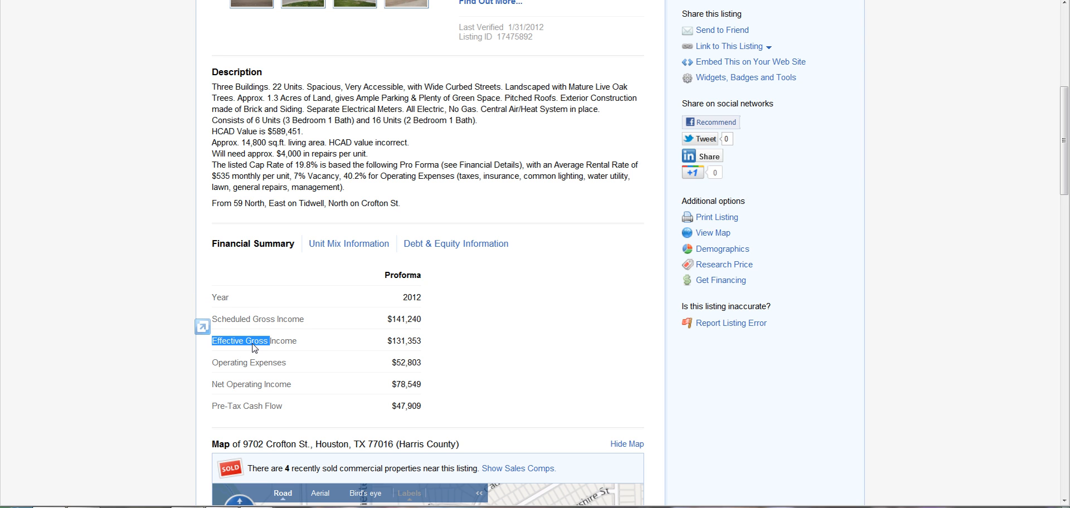
{"action": "left_click", "coordinate": [276, 339]}
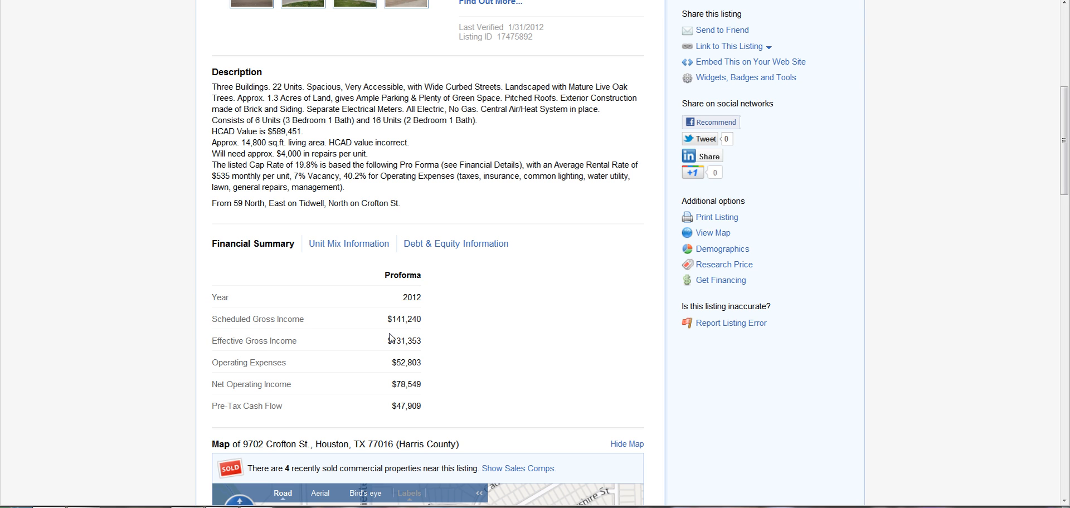
{"action": "left_click_drag", "start_coordinate": [422, 342], "coordinate": [417, 341]}
{"action": "left_click", "coordinate": [244, 346]}
{"action": "left_click_drag", "start_coordinate": [209, 340], "coordinate": [226, 344]}
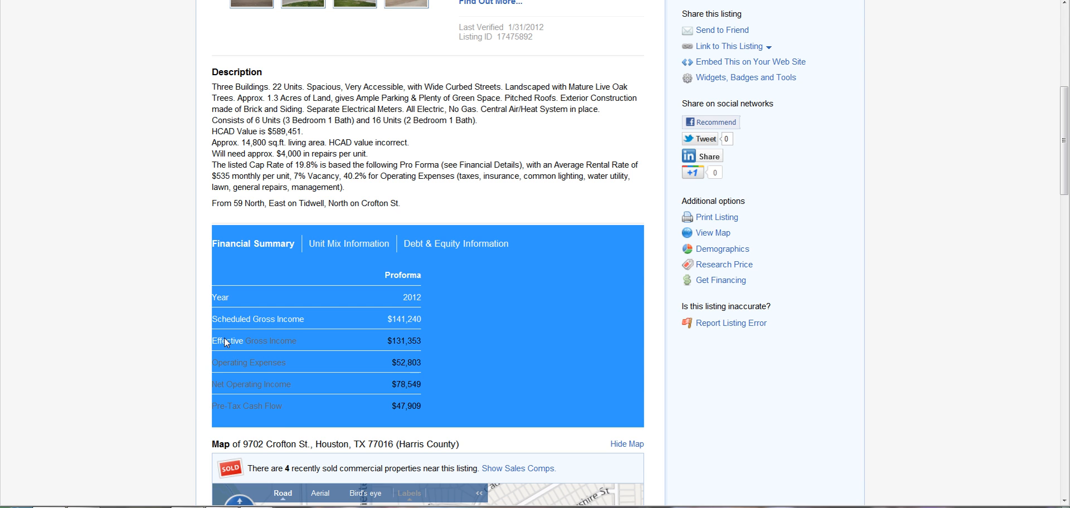
{"action": "left_click", "coordinate": [226, 344]}
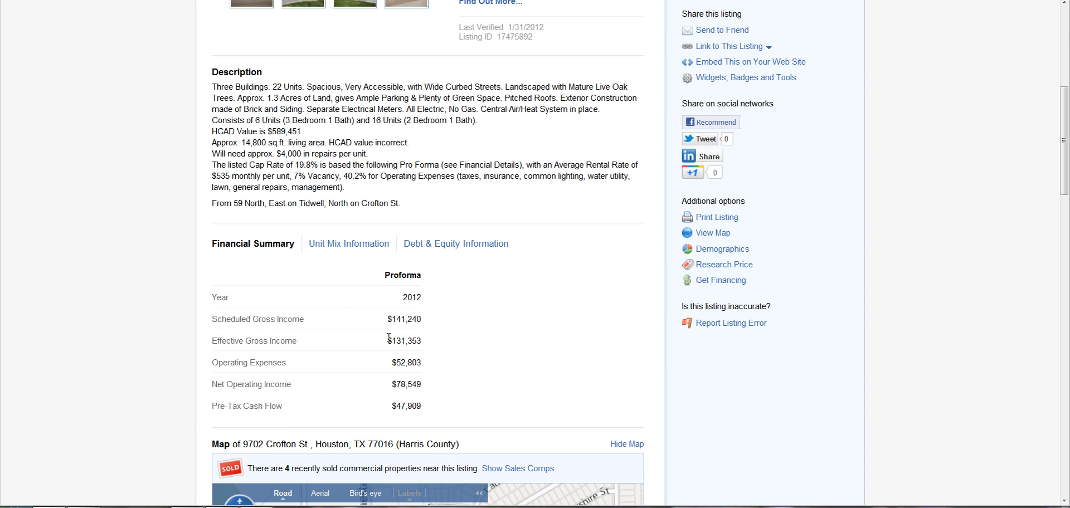
{"action": "scroll", "coordinate": [496, 376], "scroll_direction": "up", "scroll_amount": 4}
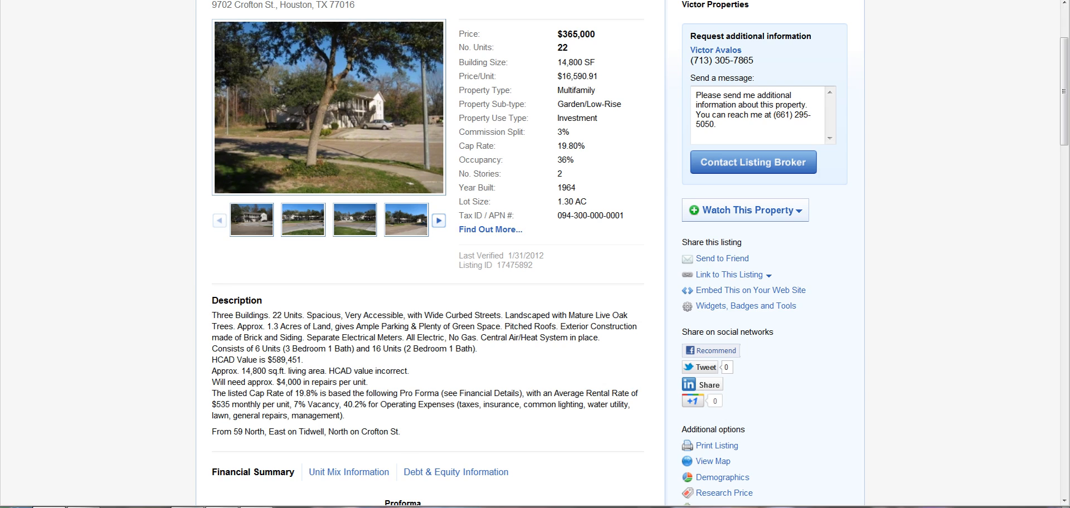
Step: Set the Offer Price in F29 to $365,000
{"action": "left_click", "coordinate": [57, 499]}
{"action": "left_click", "coordinate": [139, 219]}
{"action": "double_click", "coordinate": [150, 219]}
{"action": "double_click", "coordinate": [152, 218]}
{"action": "type", "text": "365000"}
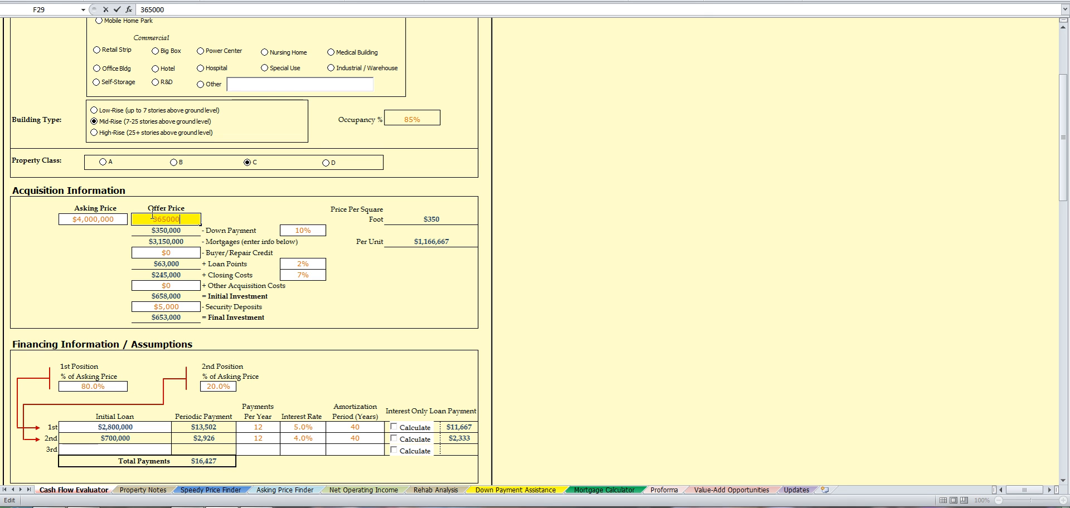
{"action": "key", "text": "Return"}
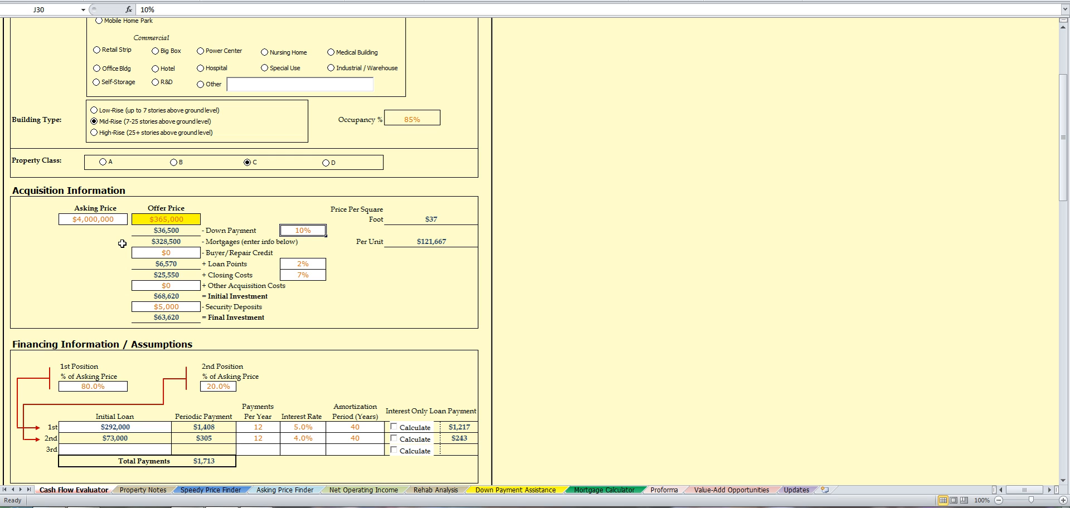
Step: Set the Asking Price in D29 to $365,000 as well
{"action": "left_click", "coordinate": [71, 220]}
{"action": "double_click", "coordinate": [71, 220]}
{"action": "type", "text": "365000"}
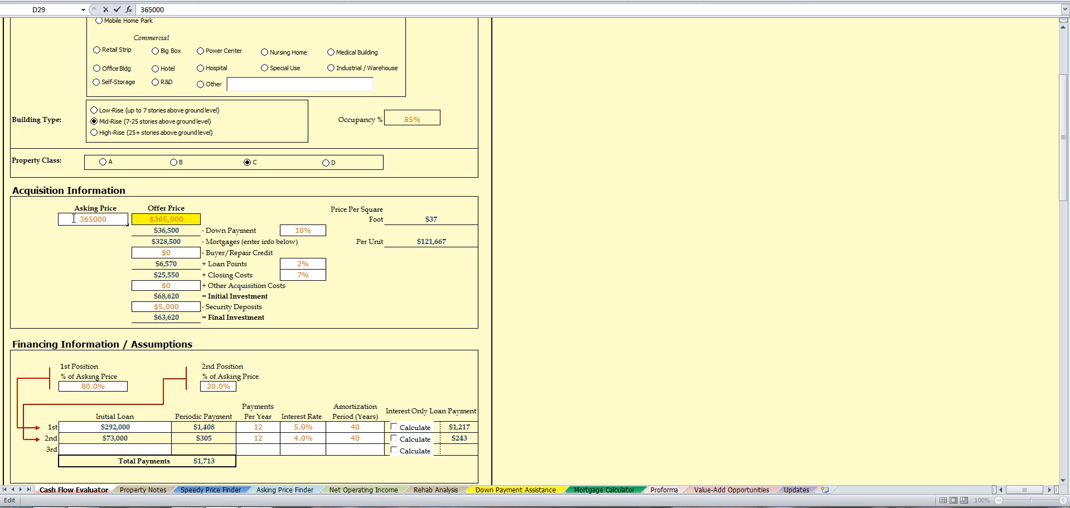
{"action": "key", "text": "Tab"}
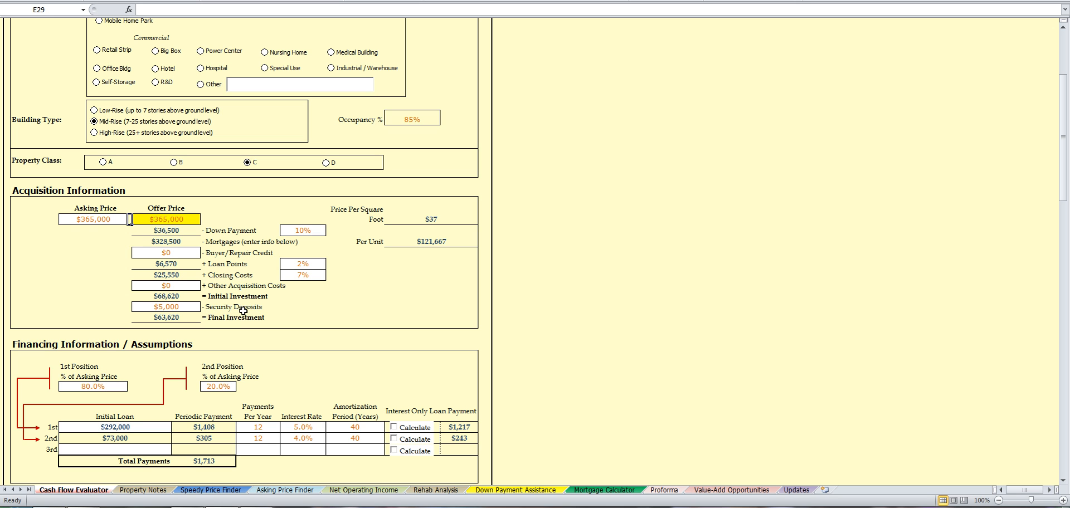
{"action": "left_click", "coordinate": [174, 221]}
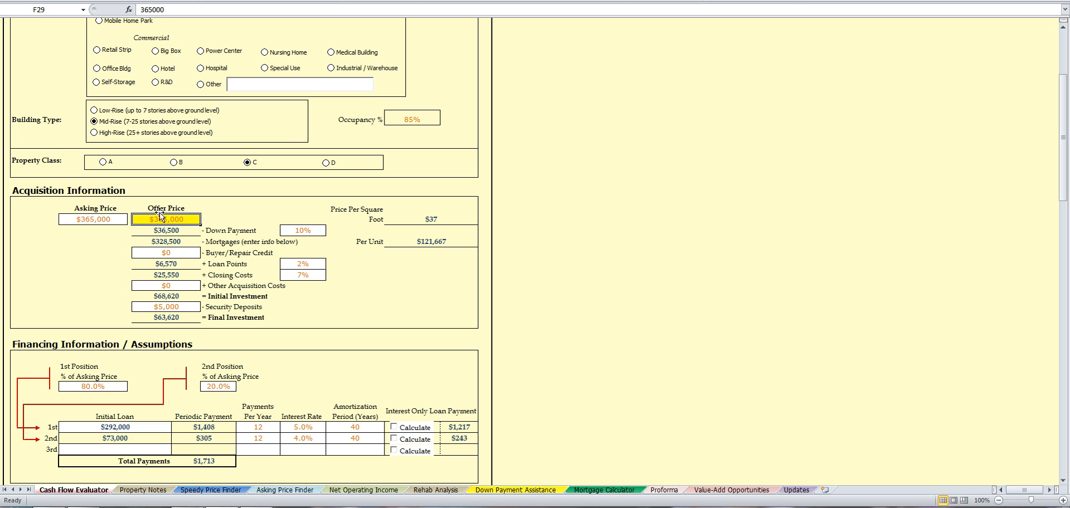
Step: Raise the down payment in J30 from 10% to 20%
{"action": "double_click", "coordinate": [304, 230]}
{"action": "double_click", "coordinate": [303, 230]}
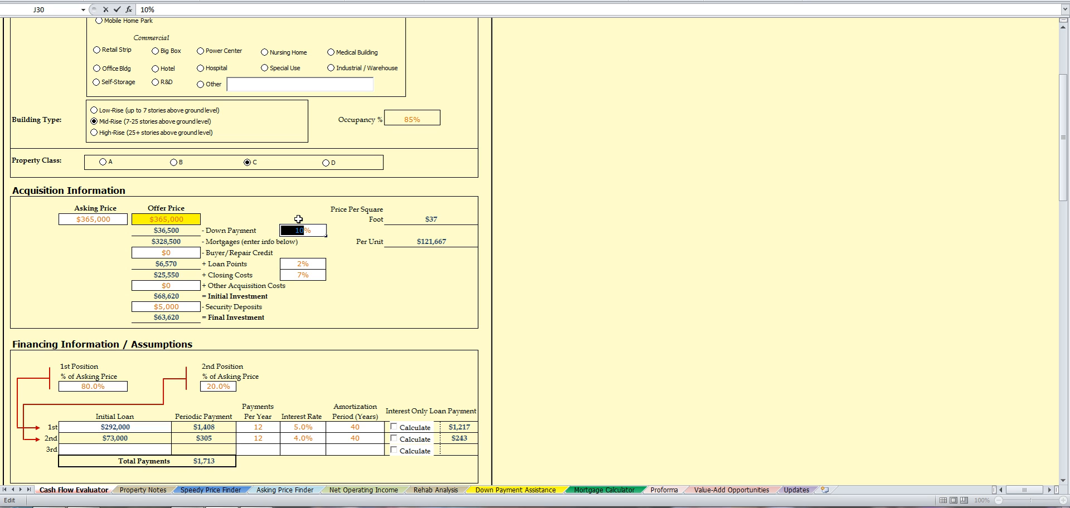
{"action": "type", "text": "20"}
{"action": "key", "text": "Return"}
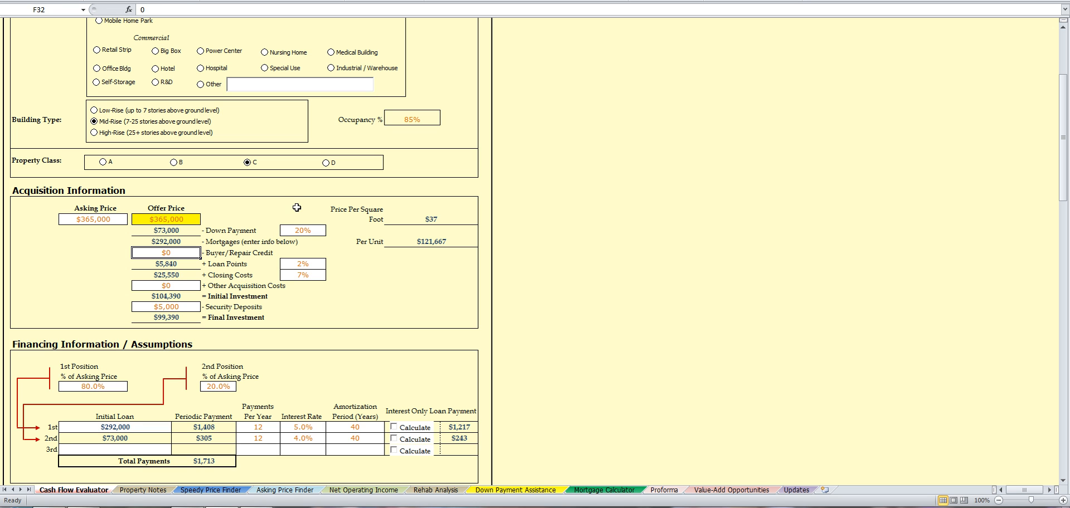
Step: Change occupancy in L21 from 85% to 36%
{"action": "double_click", "coordinate": [414, 119]}
{"action": "left_click_drag", "start_coordinate": [414, 120], "coordinate": [406, 123]}
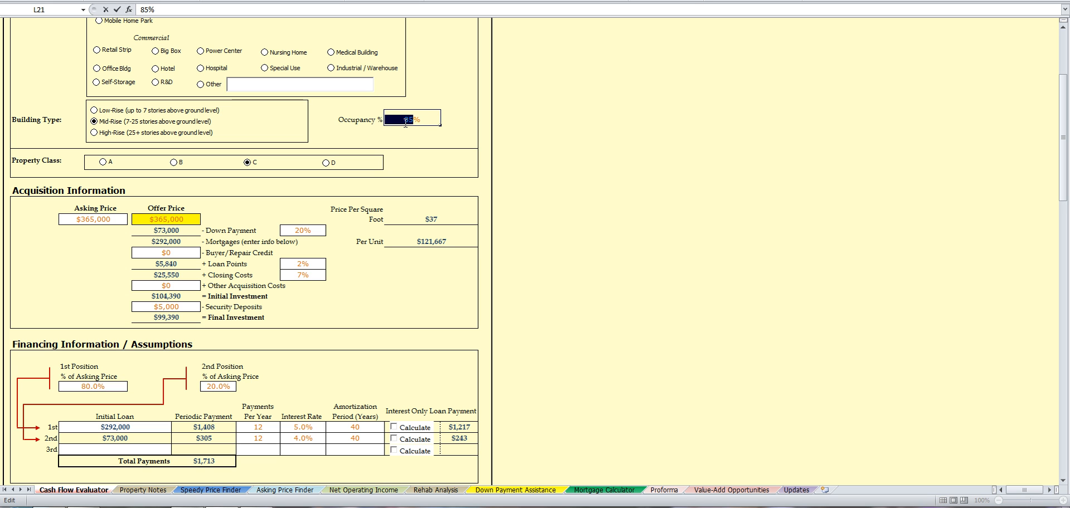
{"action": "type", "text": "36"}
{"action": "key", "text": "Return"}
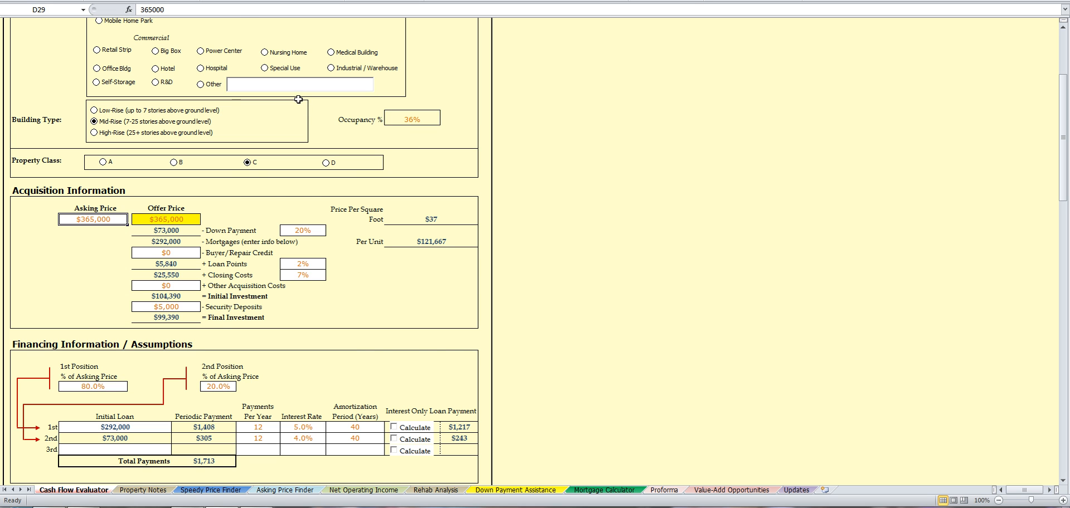
{"action": "scroll", "coordinate": [302, 129], "scroll_direction": "down", "scroll_amount": 2}
{"action": "scroll", "coordinate": [351, 167], "scroll_direction": "up", "scroll_amount": 2}
{"action": "scroll", "coordinate": [354, 297], "scroll_direction": "down", "scroll_amount": 2}
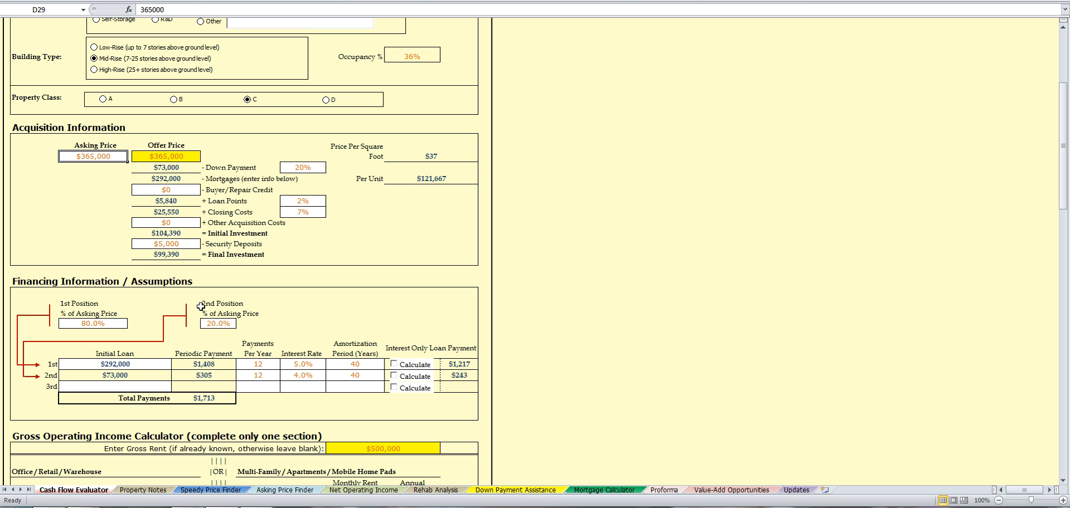
{"action": "left_click", "coordinate": [213, 323]}
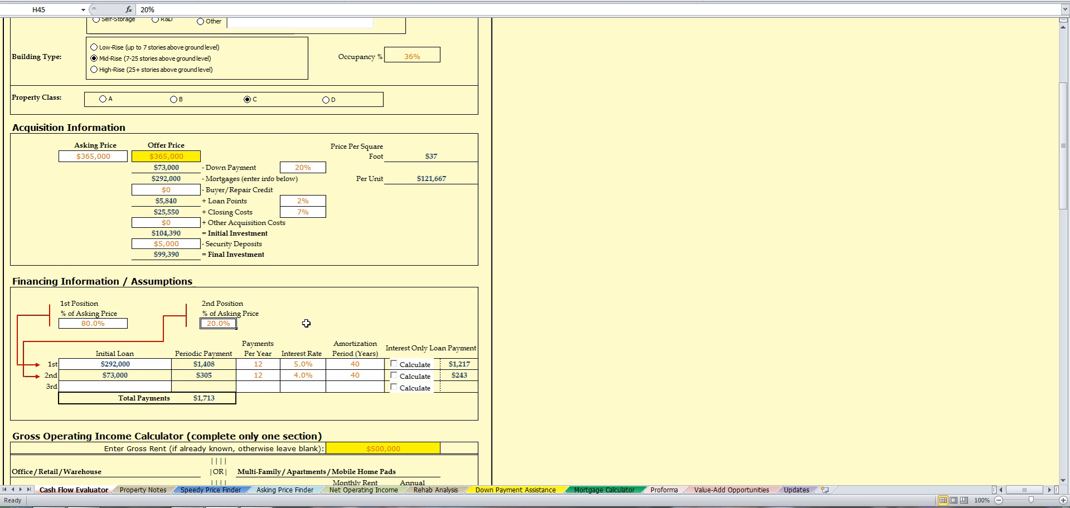
Step: Set the first loan's interest rate in J48 to 6%
{"action": "scroll", "coordinate": [371, 329], "scroll_direction": "down", "scroll_amount": 1}
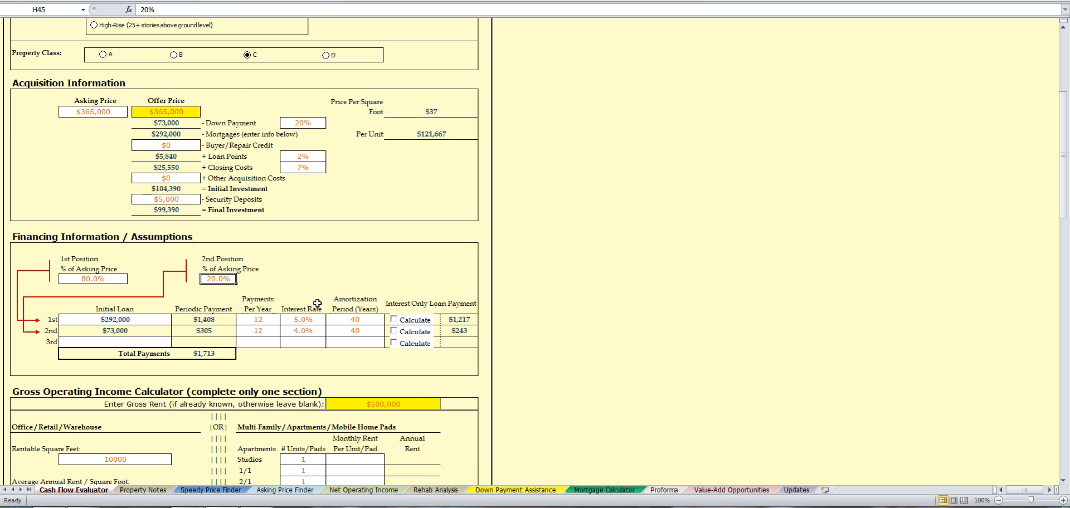
{"action": "left_click", "coordinate": [293, 320]}
{"action": "type", "text": "5"}
{"action": "double_click", "coordinate": [301, 319]}
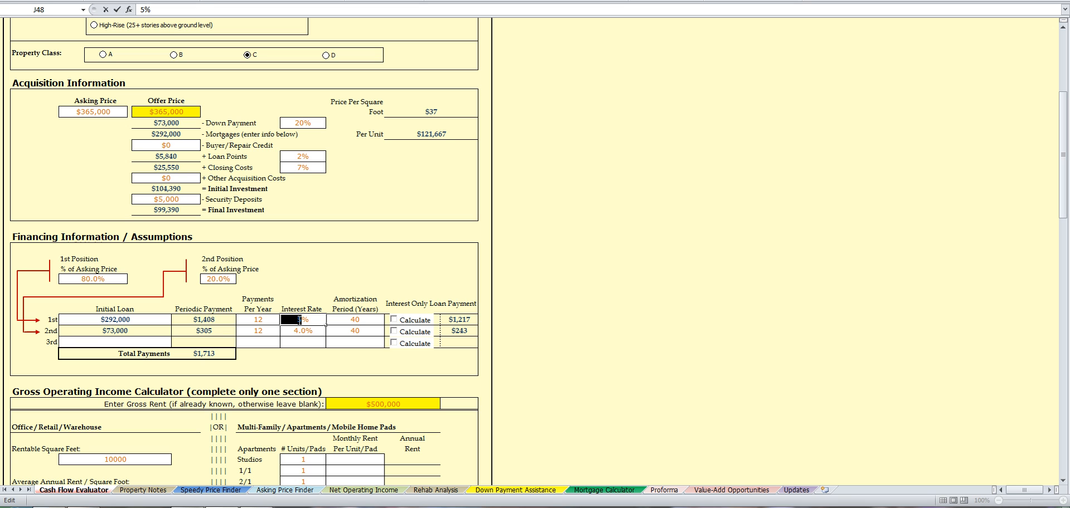
{"action": "type", "text": "6"}
{"action": "key", "text": "Tab"}
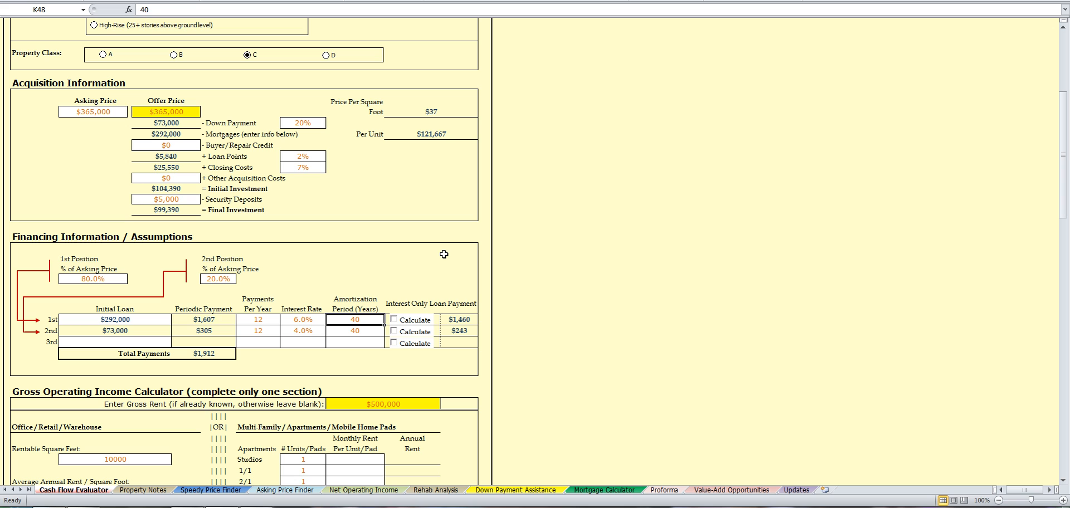
Step: Leave the second loan's rate in J49 at 4% and scroll down the sheet
{"action": "double_click", "coordinate": [298, 330]}
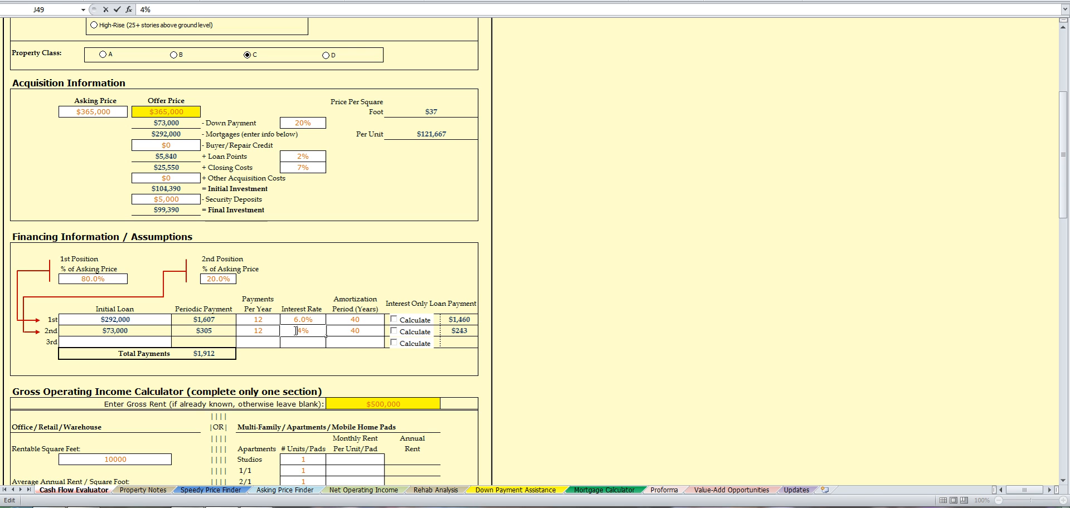
{"action": "left_click_drag", "start_coordinate": [282, 331], "coordinate": [302, 332]}
{"action": "key", "text": "Tab"}
{"action": "scroll", "coordinate": [256, 321], "scroll_direction": "down", "scroll_amount": 2}
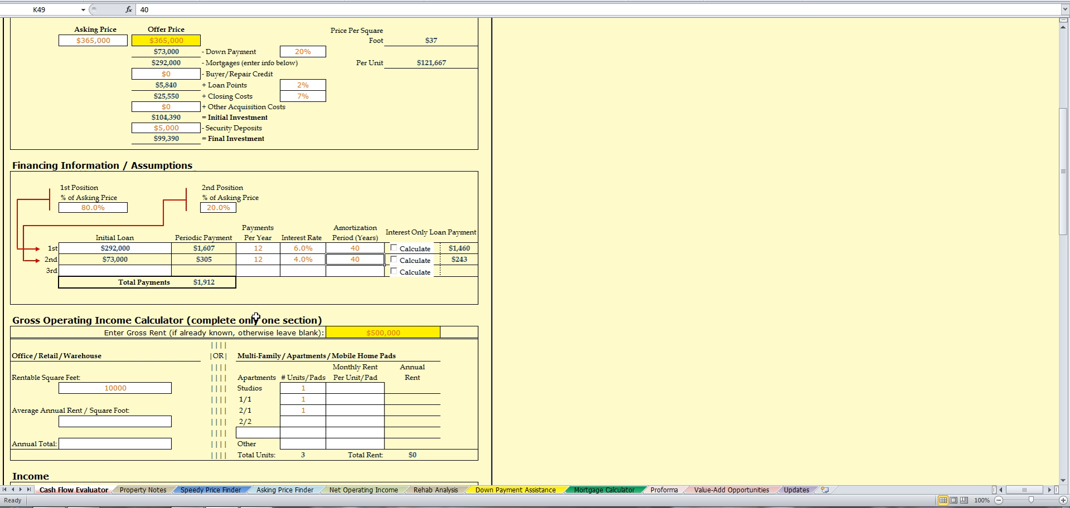
{"action": "scroll", "coordinate": [337, 365], "scroll_direction": "down", "scroll_amount": 2}
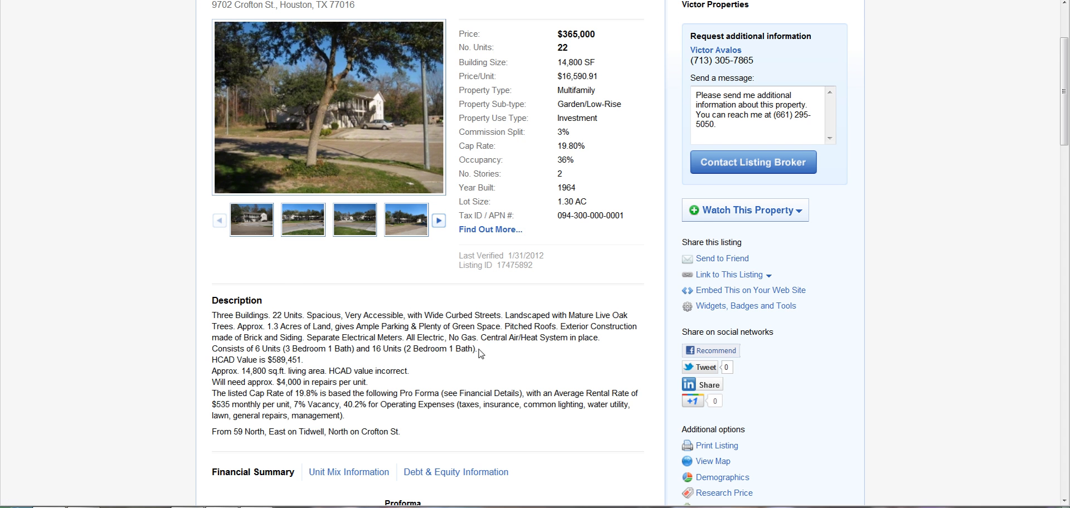
{"action": "scroll", "coordinate": [509, 353], "scroll_direction": "down", "scroll_amount": 4}
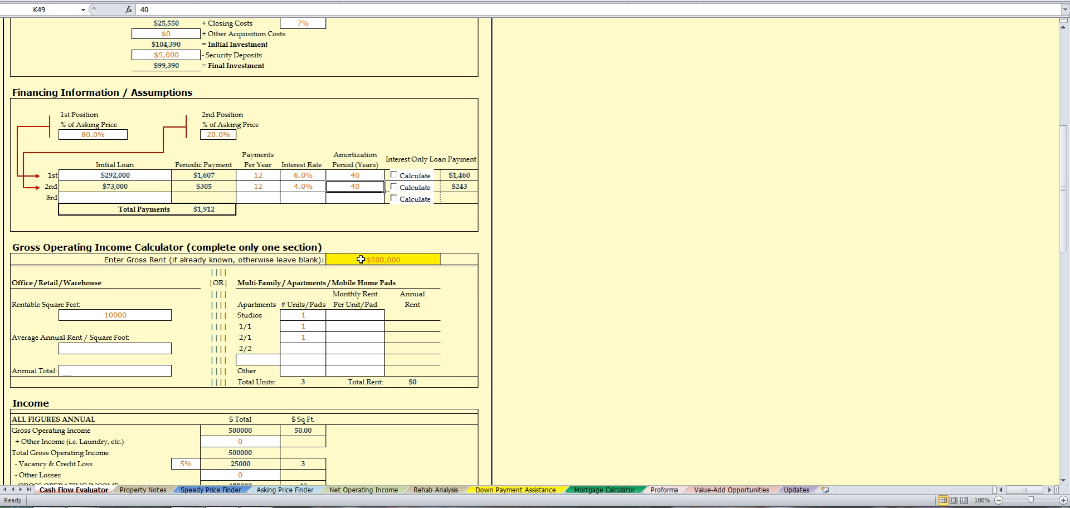
Step: Replace the 500000 gross rent in K56 with $131,535
{"action": "left_click", "coordinate": [355, 260]}
{"action": "double_click", "coordinate": [354, 262]}
{"action": "type", "text": "131535"}
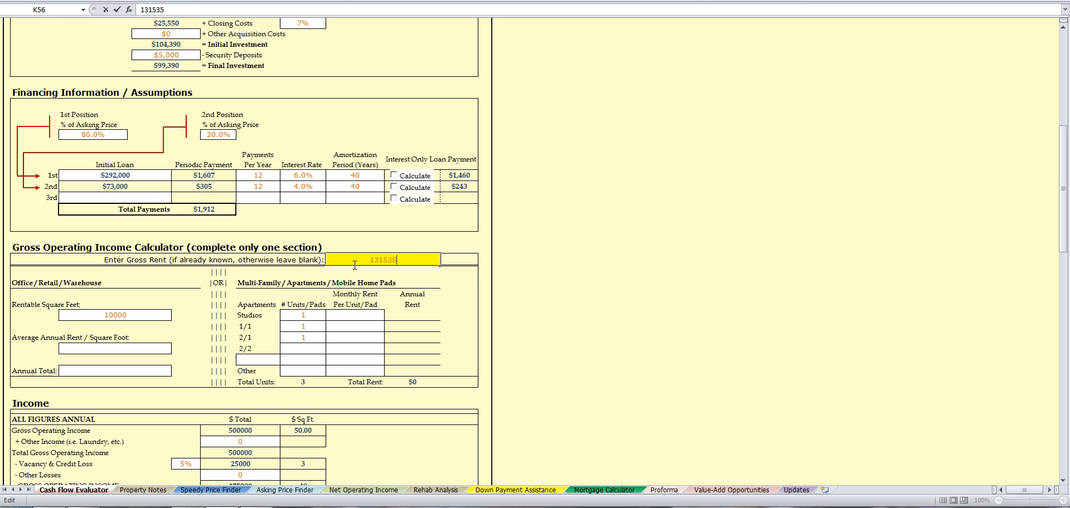
{"action": "key", "text": "Return"}
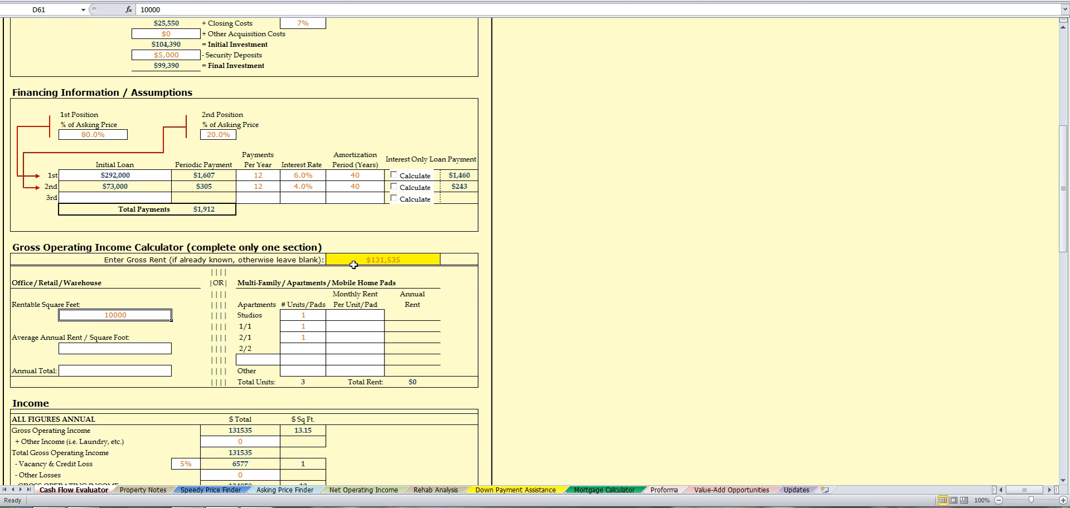
Step: Clear the Studios, 1/1 and 2/1 unit counts, then view the listing's unit mix table
{"action": "left_click", "coordinate": [316, 312]}
{"action": "double_click", "coordinate": [312, 314]}
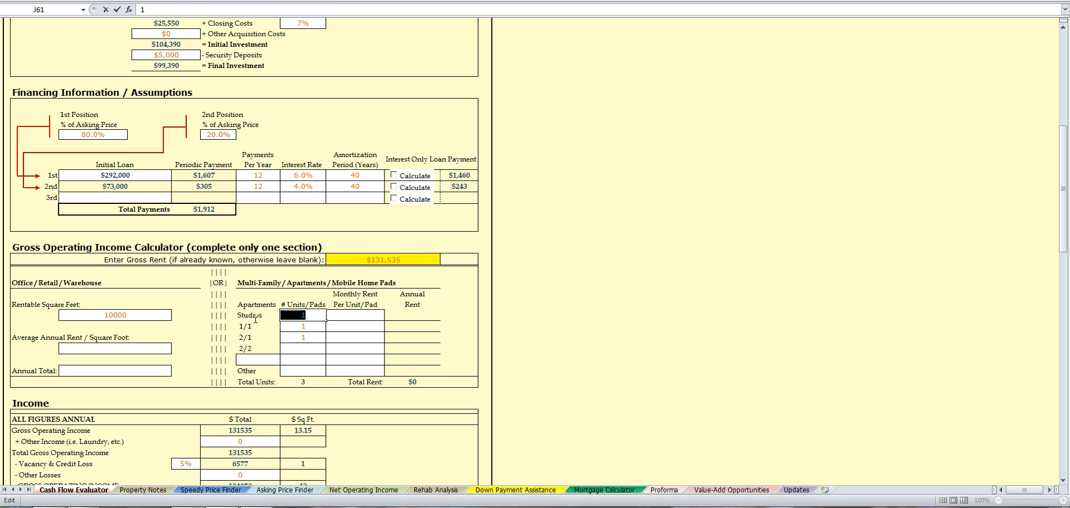
{"action": "key", "text": "BackSpace"}
{"action": "left_click", "coordinate": [310, 325]}
{"action": "double_click", "coordinate": [311, 324]}
{"action": "double_click", "coordinate": [311, 324]}
{"action": "key", "text": "BackSpace"}
{"action": "double_click", "coordinate": [313, 339]}
{"action": "left_click_drag", "start_coordinate": [313, 339], "coordinate": [281, 338]}
{"action": "key", "text": "BackSpace"}
{"action": "left_click", "coordinate": [51, 507]}
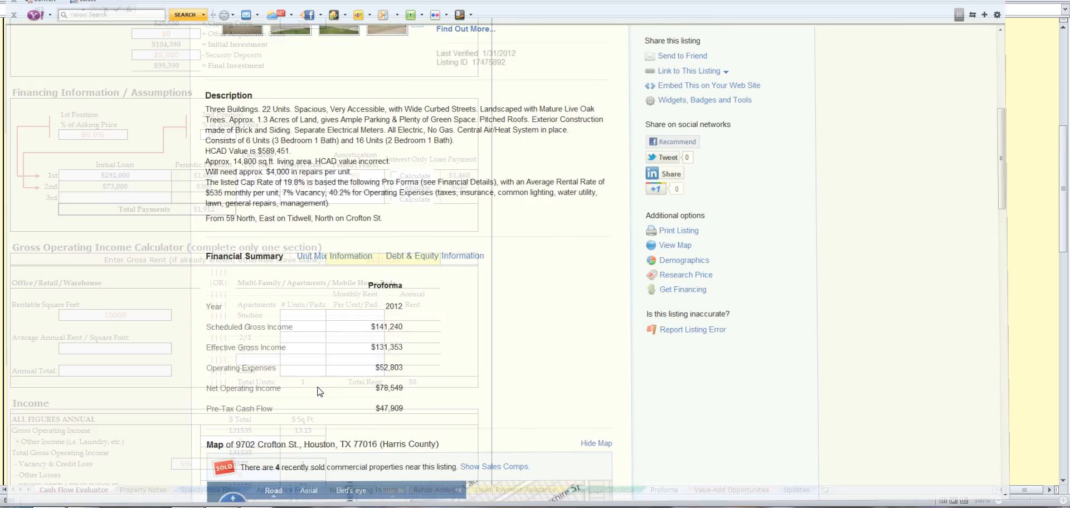
{"action": "left_click", "coordinate": [355, 243]}
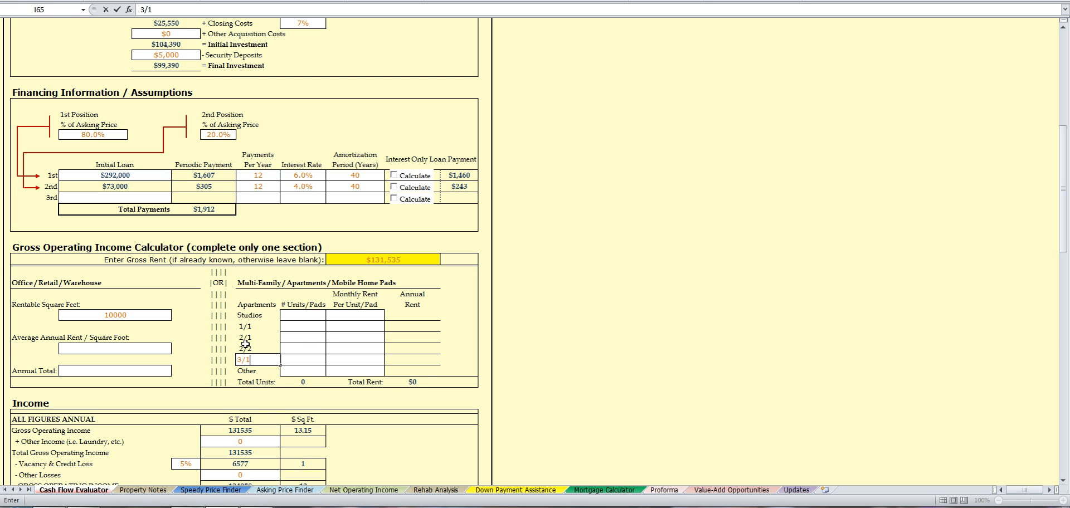
Step: Add a 3/1 apartment type with 6 units at $600 monthly rent
{"action": "key", "text": "Tab"}
{"action": "type", "text": "6"}
{"action": "key", "text": "Tab"}
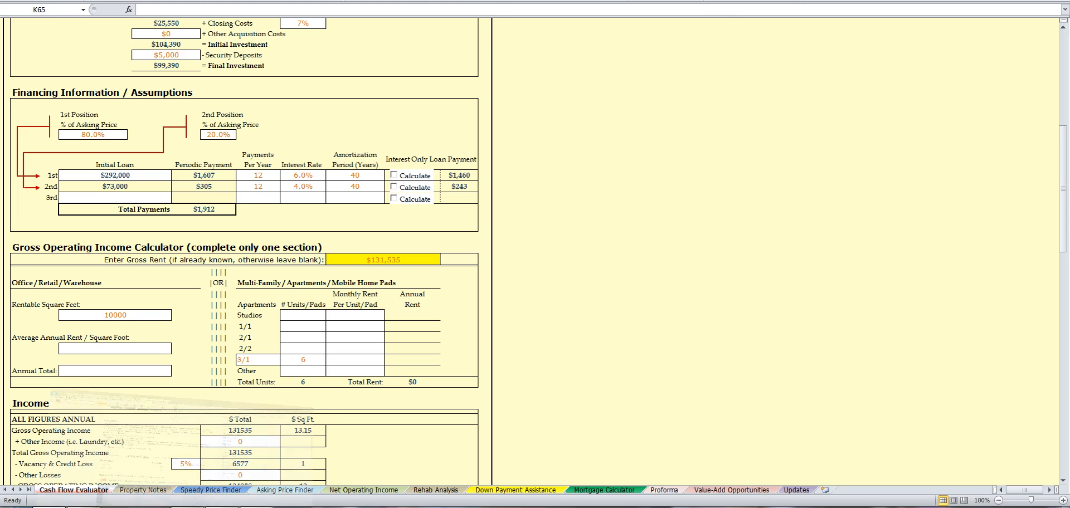
{"action": "key", "text": "alt+Tab"}
{"action": "key", "text": "alt+Tab"}
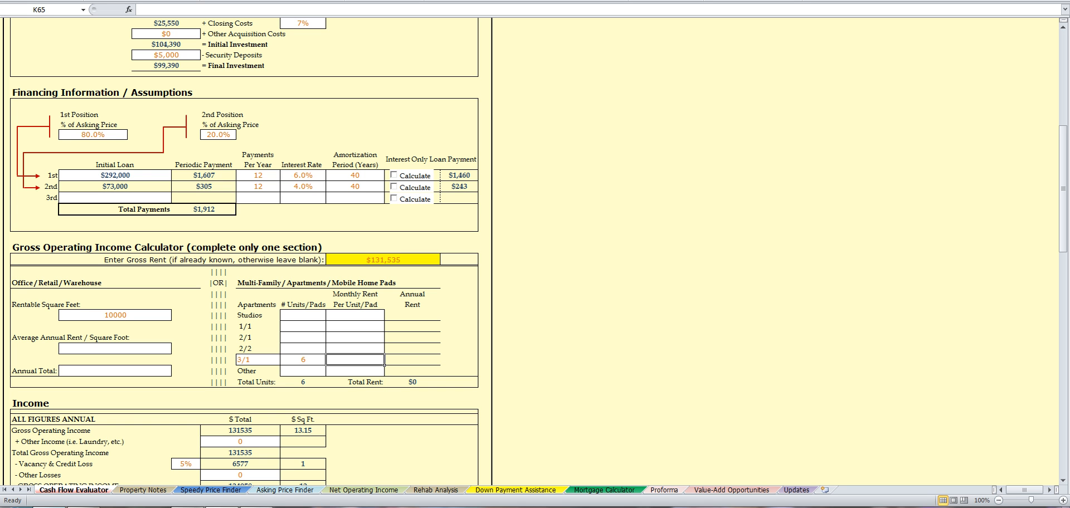
{"action": "key", "text": "alt+Tab"}
{"action": "key", "text": "alt+Tab"}
{"action": "type", "text": "600"}
{"action": "key", "text": "Return"}
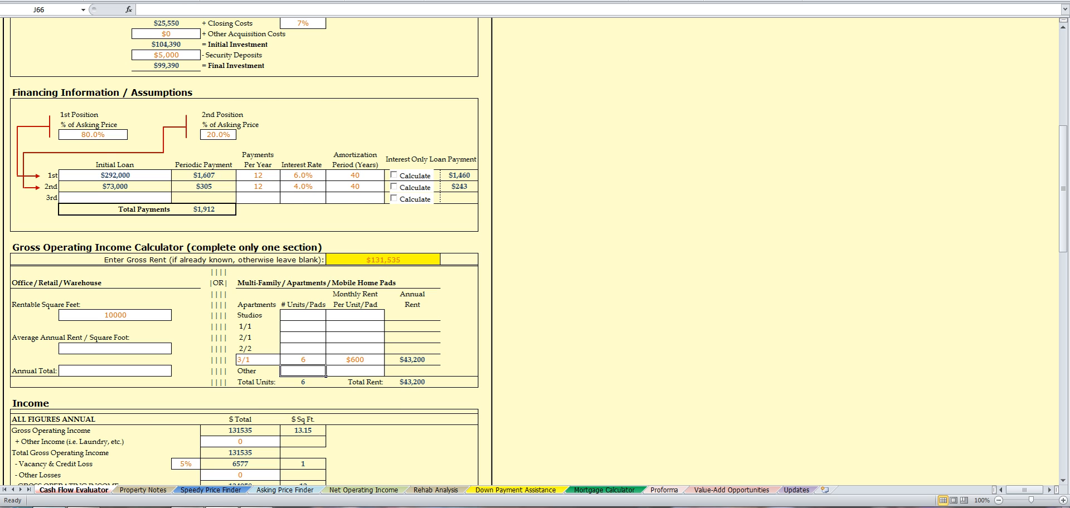
Step: Enter 16 units at $510 monthly rent for the 2/1 type
{"action": "key", "text": "alt+Tab"}
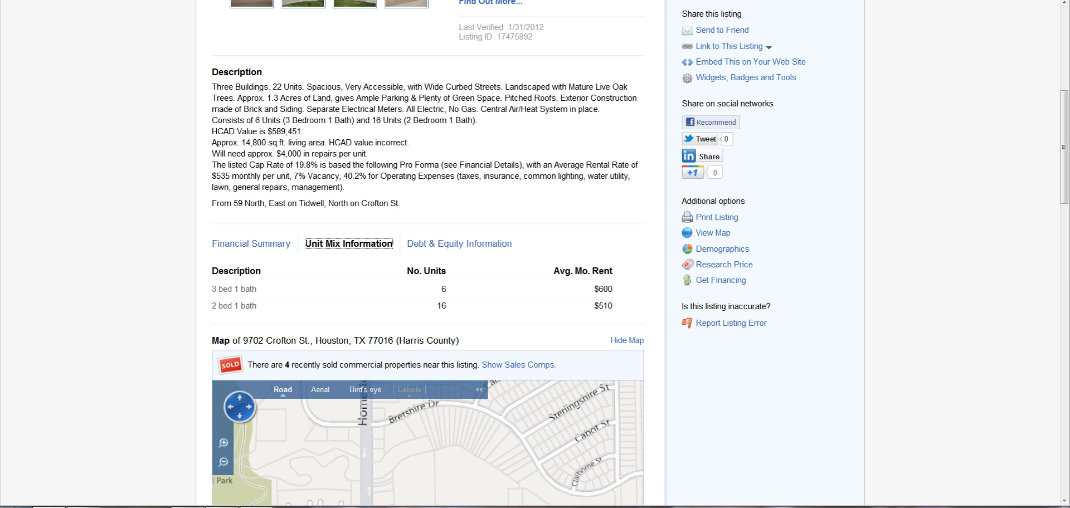
{"action": "key", "text": "alt+Tab"}
{"action": "left_click", "coordinate": [305, 337]}
{"action": "type", "text": "1"}
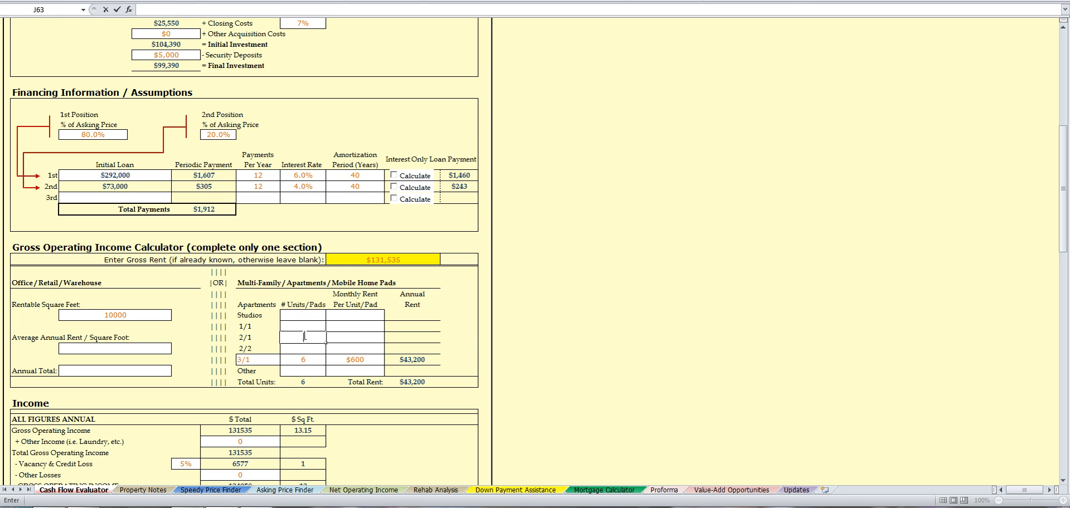
{"action": "type", "text": "6"}
{"action": "key", "text": "Tab"}
{"action": "type", "text": "510"}
{"action": "key", "text": "Tab"}
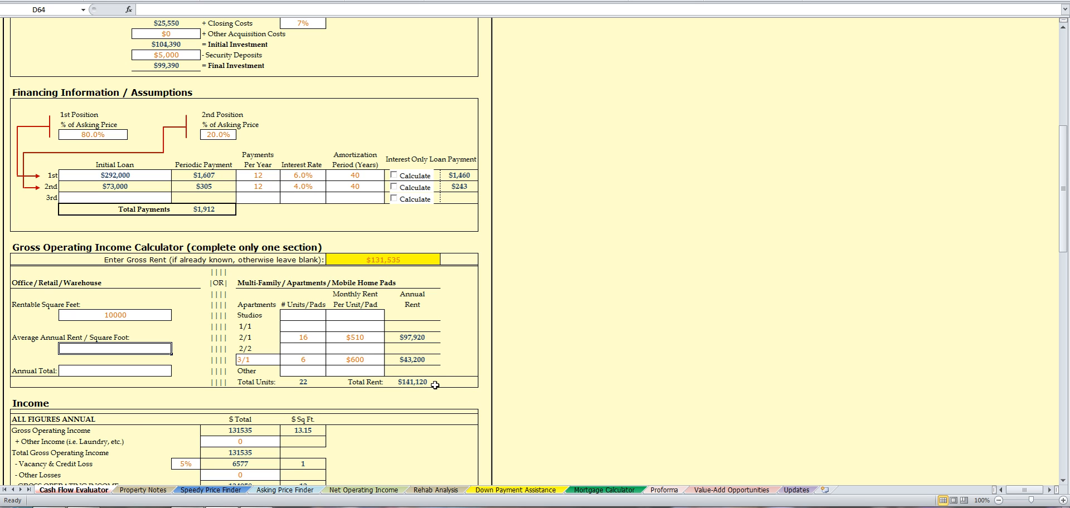
{"action": "left_click", "coordinate": [50, 507]}
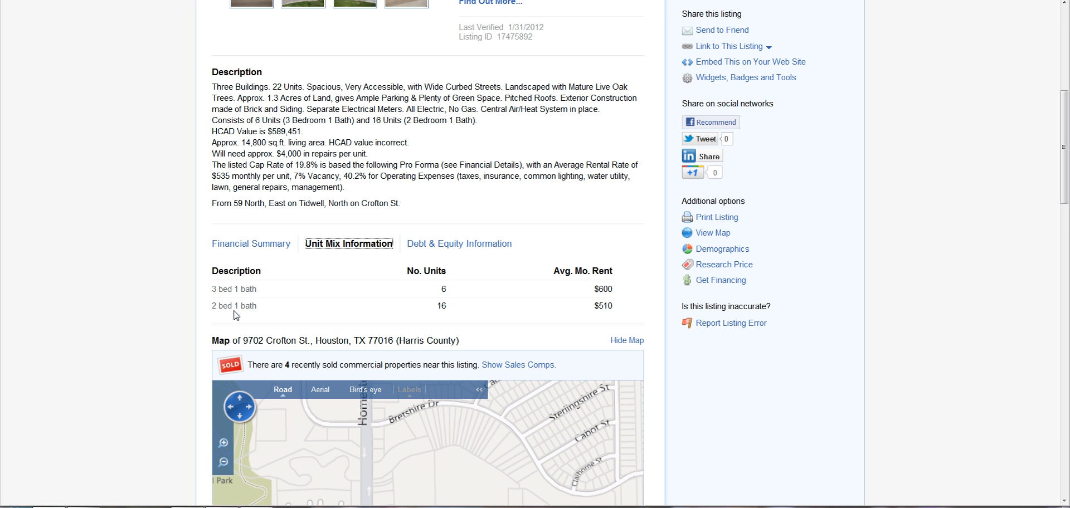
{"action": "left_click", "coordinate": [253, 246]}
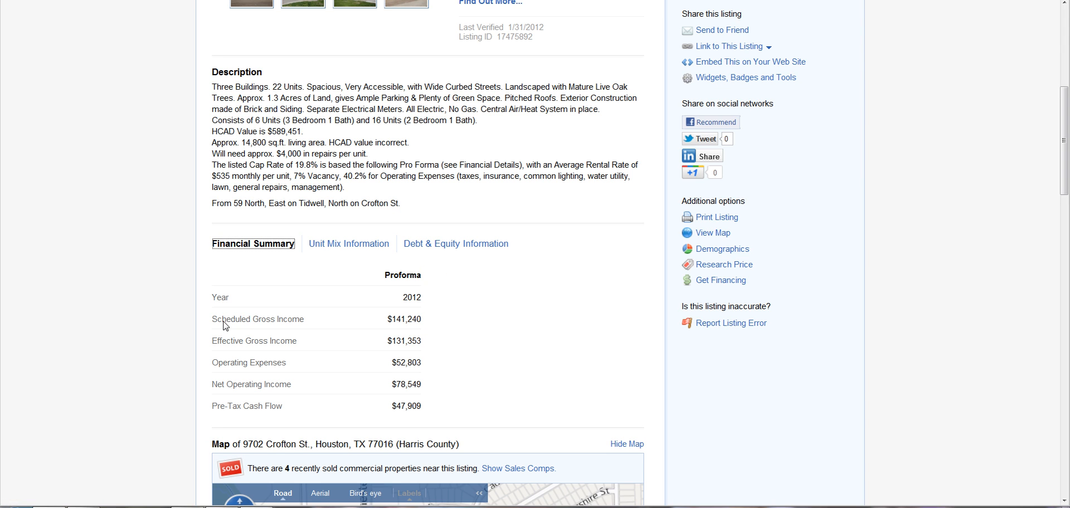
{"action": "left_click", "coordinate": [419, 320]}
{"action": "left_click_drag", "start_coordinate": [390, 318], "coordinate": [418, 321]}
{"action": "left_click", "coordinate": [417, 320]}
{"action": "left_click", "coordinate": [222, 507]}
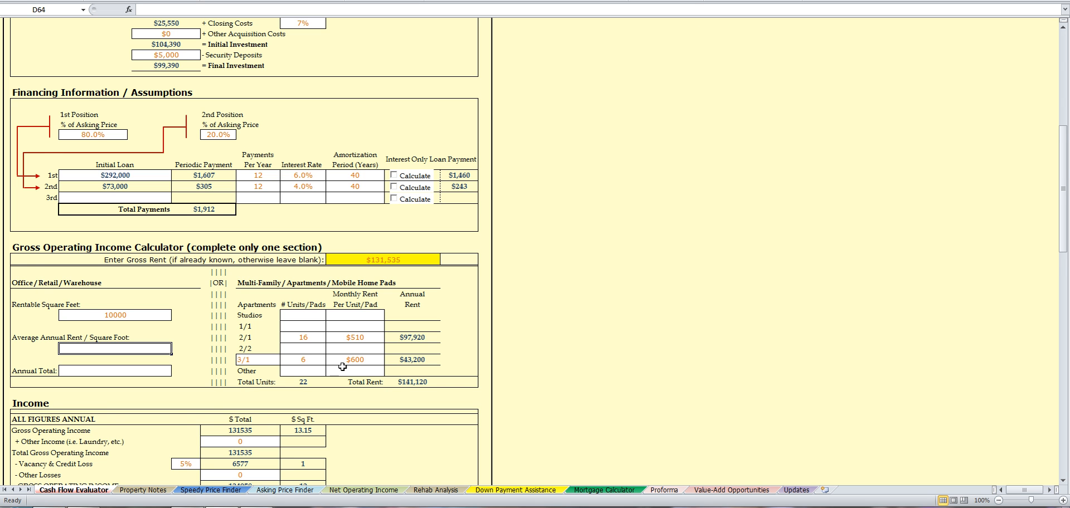
{"action": "scroll", "coordinate": [342, 367], "scroll_direction": "down", "scroll_amount": 2}
{"action": "scroll", "coordinate": [342, 361], "scroll_direction": "down", "scroll_amount": 2}
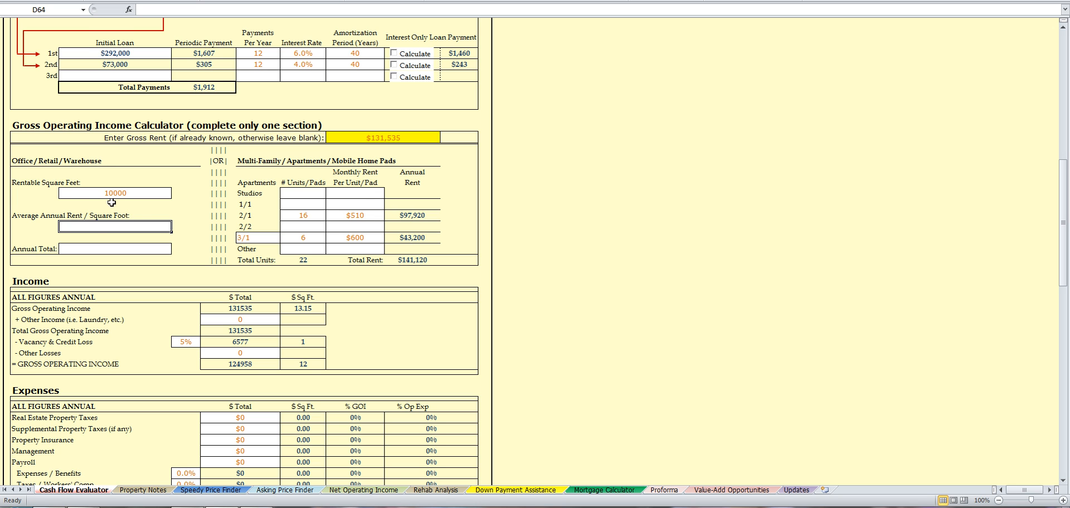
Step: Try 1000 as Other Income in H73, then set it back to 0
{"action": "scroll", "coordinate": [371, 305], "scroll_direction": "down", "scroll_amount": 1}
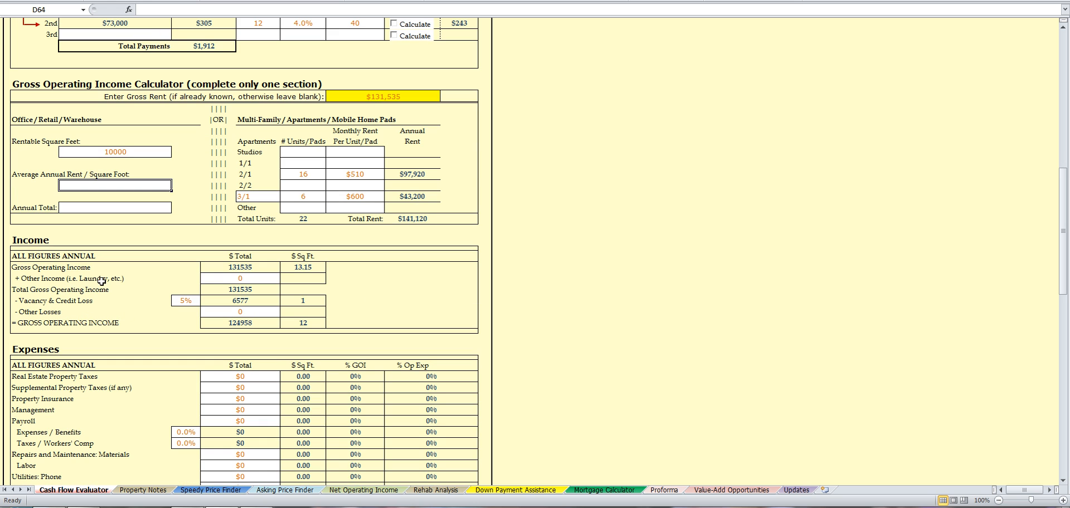
{"action": "double_click", "coordinate": [241, 277]}
{"action": "left_click_drag", "start_coordinate": [245, 278], "coordinate": [229, 279]}
{"action": "type", "text": "1000"}
{"action": "key", "text": "Tab"}
{"action": "double_click", "coordinate": [263, 281]}
{"action": "left_click_drag", "start_coordinate": [261, 280], "coordinate": [219, 268]}
{"action": "type", "text": "0"}
{"action": "key", "text": "Tab"}
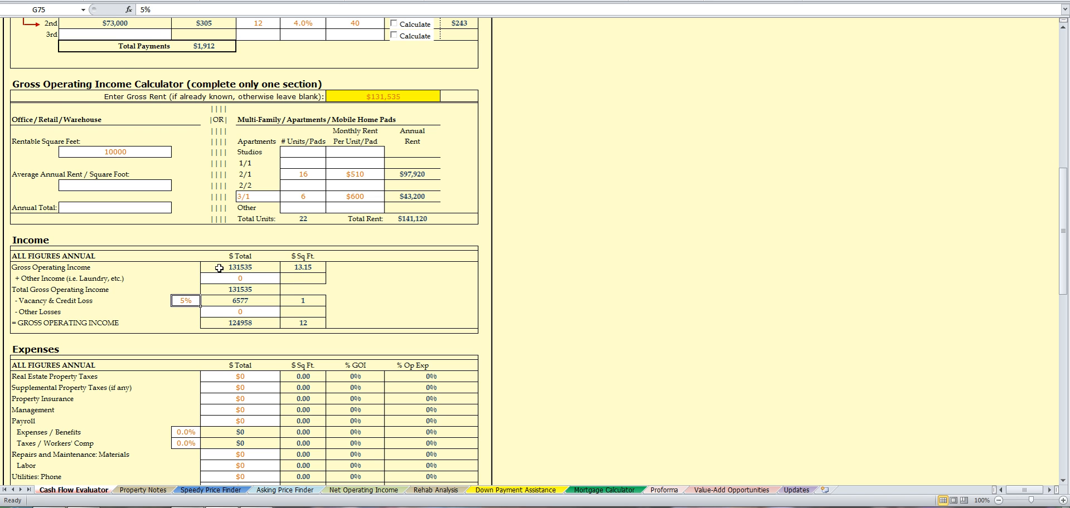
Step: Scroll through the Income and Expenses sections to review their totals
{"action": "scroll", "coordinate": [480, 260], "scroll_direction": "up", "scroll_amount": 4}
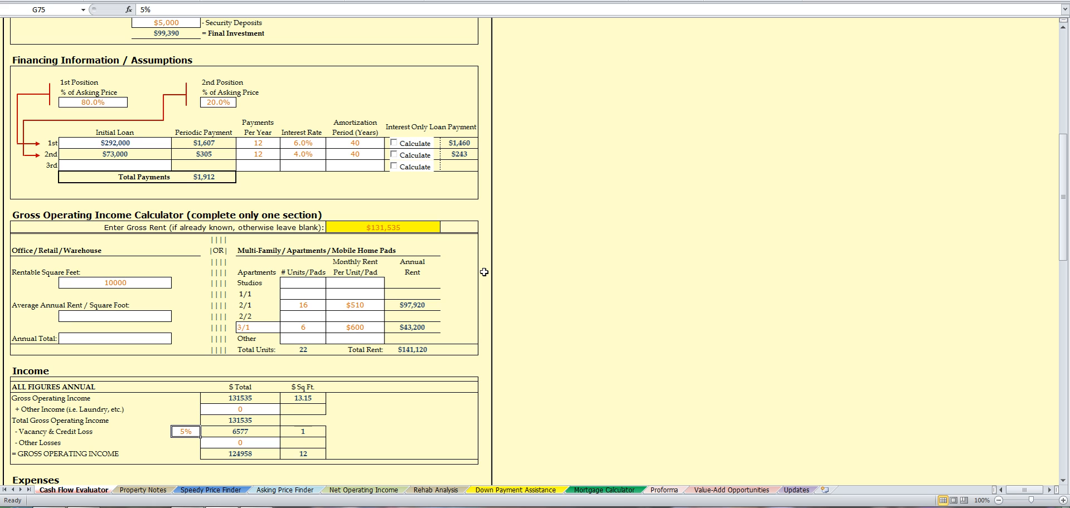
{"action": "scroll", "coordinate": [492, 267], "scroll_direction": "up", "scroll_amount": 12}
{"action": "scroll", "coordinate": [497, 264], "scroll_direction": "down", "scroll_amount": 13}
{"action": "scroll", "coordinate": [497, 264], "scroll_direction": "down", "scroll_amount": 4}
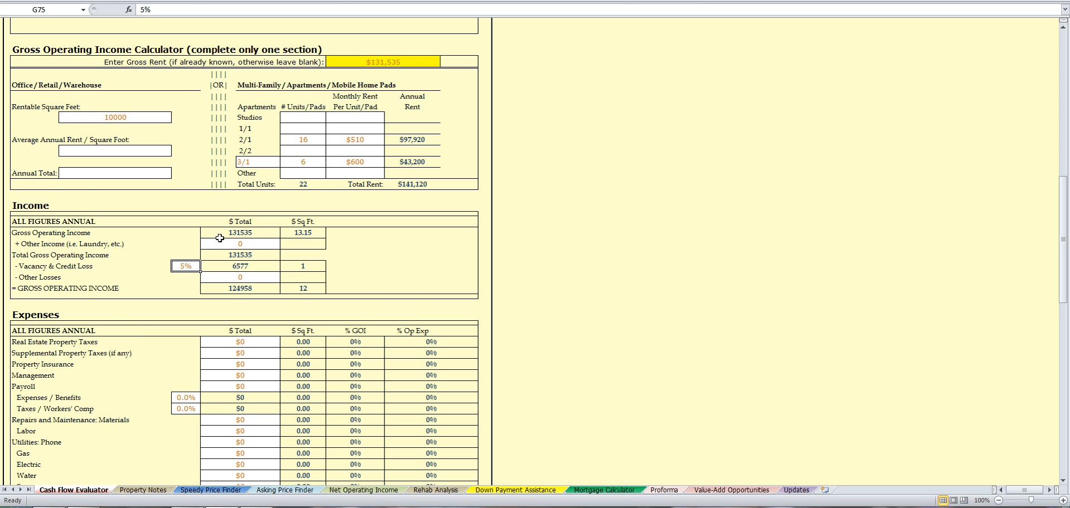
{"action": "scroll", "coordinate": [146, 243], "scroll_direction": "down", "scroll_amount": 2}
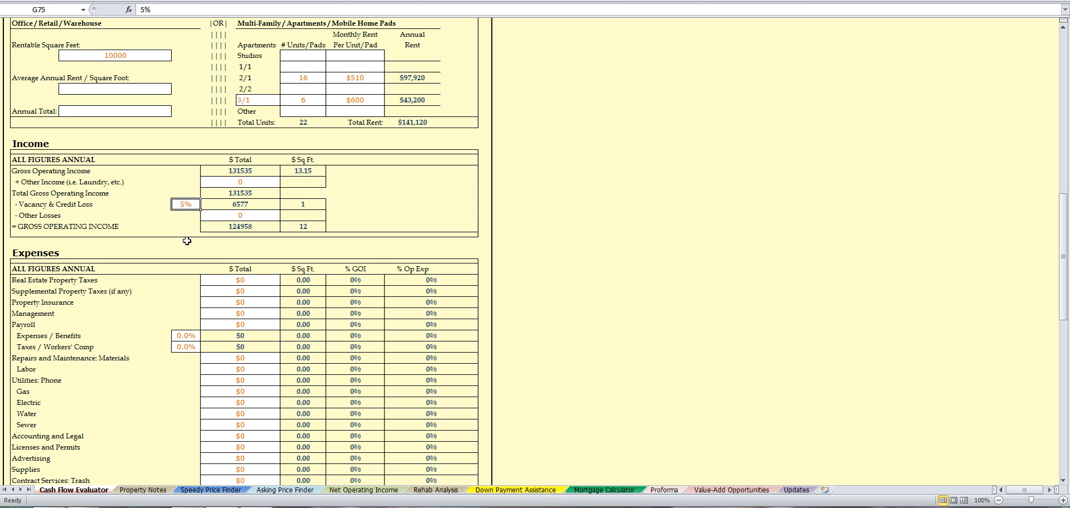
{"action": "scroll", "coordinate": [188, 237], "scroll_direction": "down", "scroll_amount": 6}
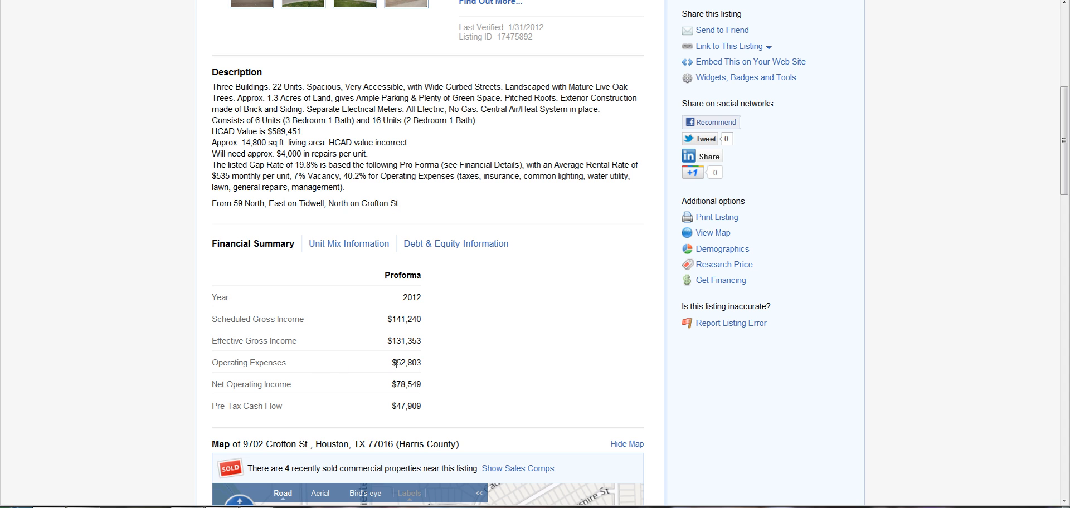
Step: Replace the 250000 Other (Lump Sum) expense in H106 with 52803
{"action": "left_click", "coordinate": [50, 507]}
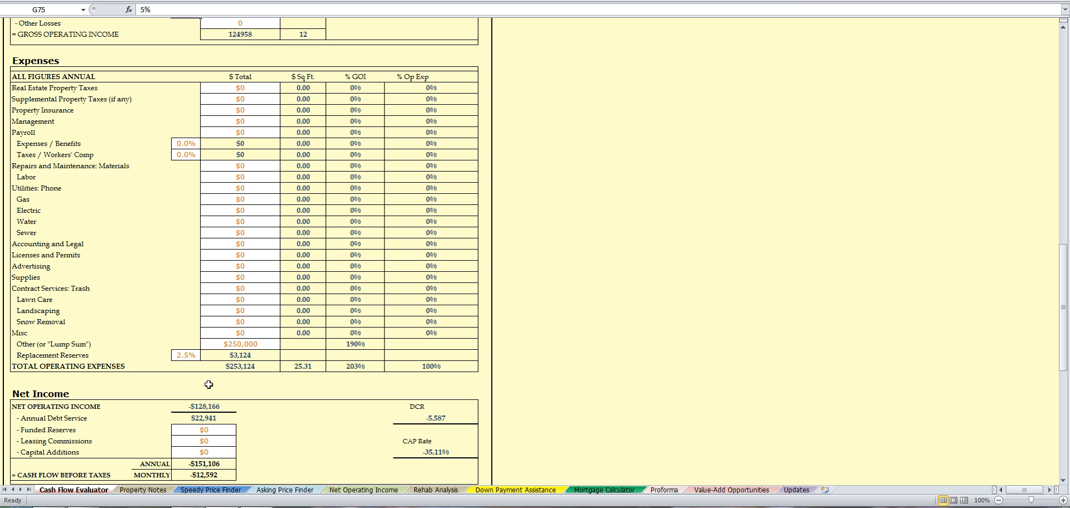
{"action": "double_click", "coordinate": [233, 345]}
{"action": "left_click_drag", "start_coordinate": [254, 345], "coordinate": [198, 345]}
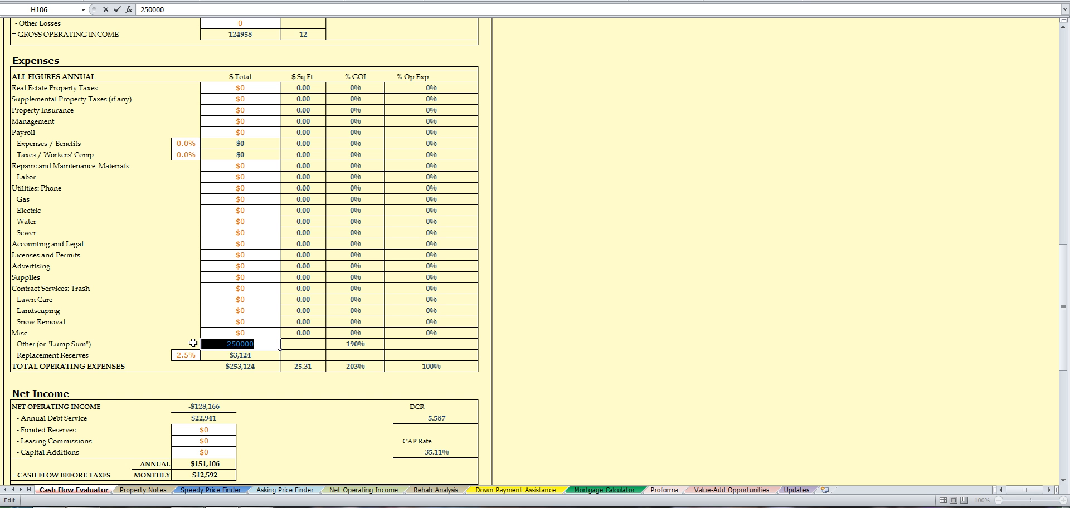
{"action": "type", "text": "52803"}
{"action": "key", "text": "Return"}
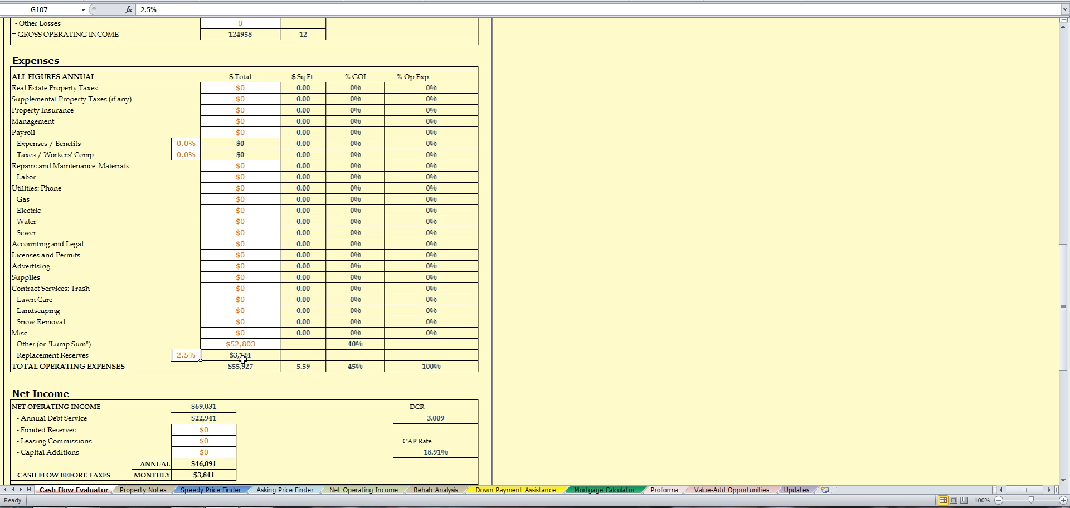
{"action": "scroll", "coordinate": [280, 400], "scroll_direction": "down", "scroll_amount": 3}
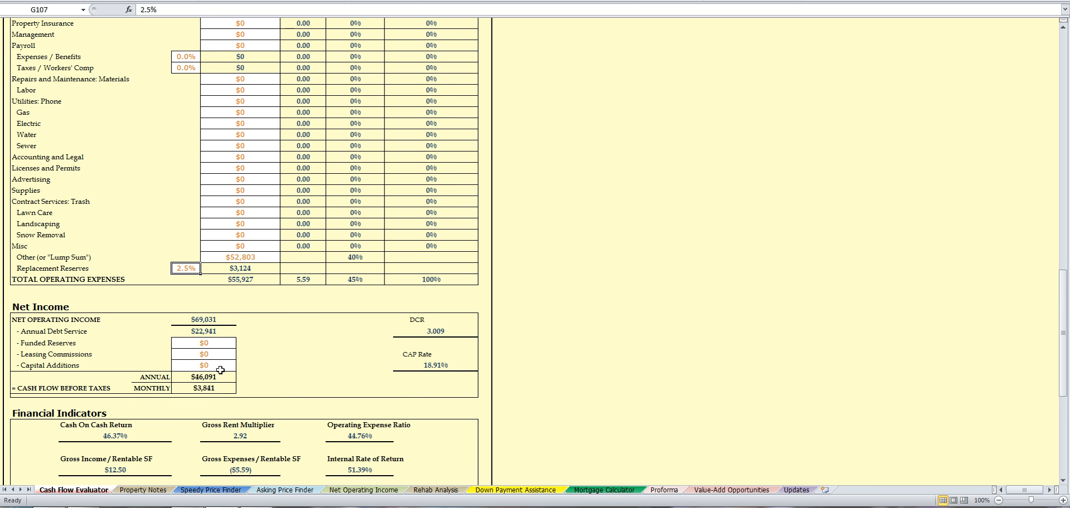
{"action": "scroll", "coordinate": [240, 379], "scroll_direction": "down", "scroll_amount": 2}
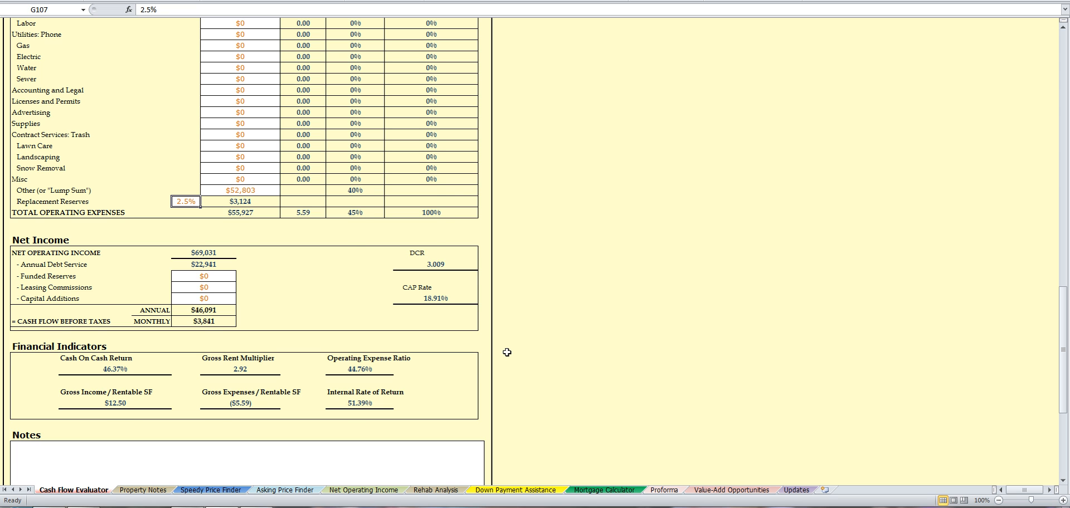
{"action": "scroll", "coordinate": [507, 353], "scroll_direction": "up", "scroll_amount": 1}
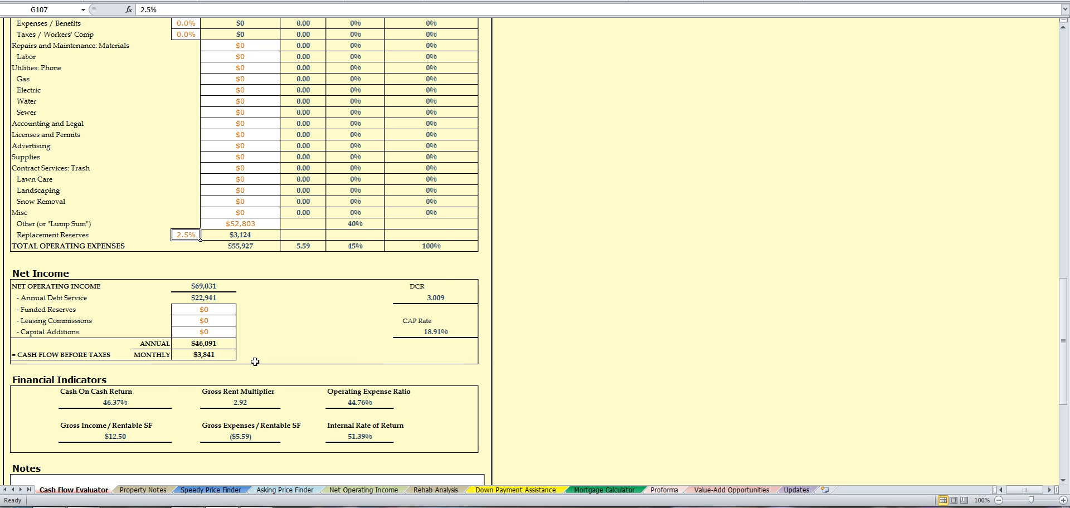
{"action": "scroll", "coordinate": [255, 362], "scroll_direction": "up", "scroll_amount": 7}
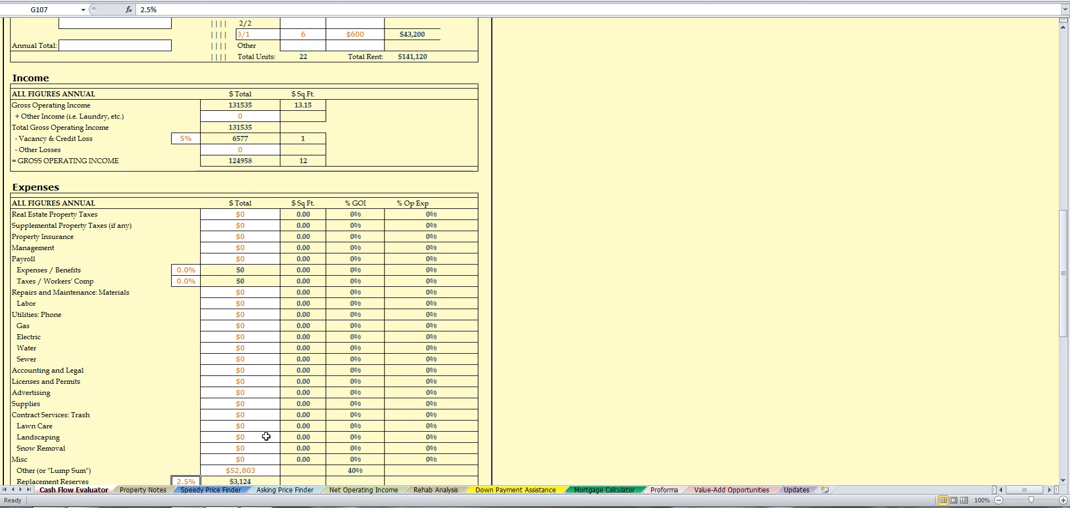
{"action": "scroll", "coordinate": [602, 386], "scroll_direction": "up", "scroll_amount": 9}
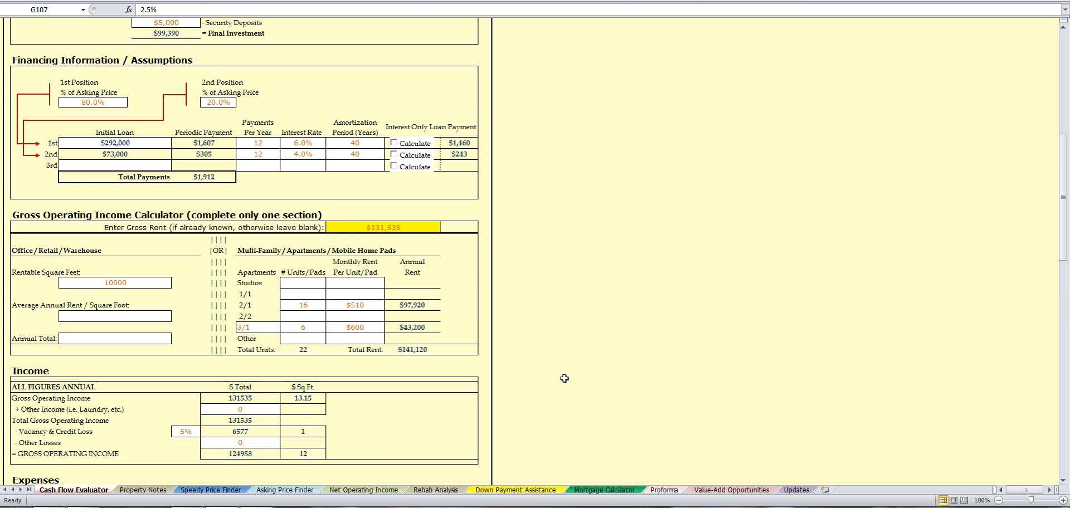
{"action": "scroll", "coordinate": [565, 379], "scroll_direction": "up", "scroll_amount": 5}
{"action": "scroll", "coordinate": [558, 367], "scroll_direction": "up", "scroll_amount": 5}
{"action": "scroll", "coordinate": [558, 370], "scroll_direction": "down", "scroll_amount": 6}
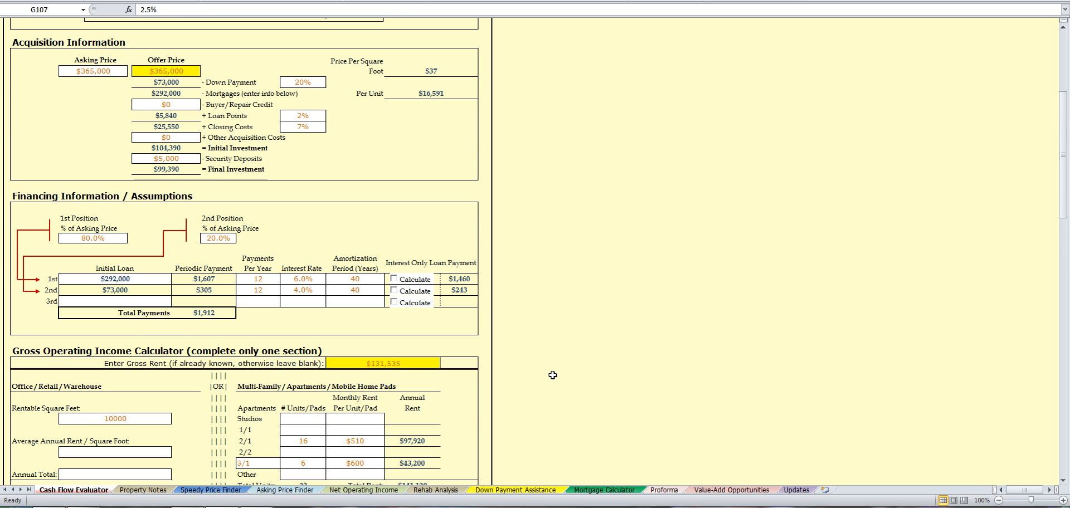
{"action": "scroll", "coordinate": [558, 371], "scroll_direction": "up", "scroll_amount": 3}
{"action": "scroll", "coordinate": [552, 368], "scroll_direction": "down", "scroll_amount": 6}
{"action": "scroll", "coordinate": [540, 367], "scroll_direction": "down", "scroll_amount": 11}
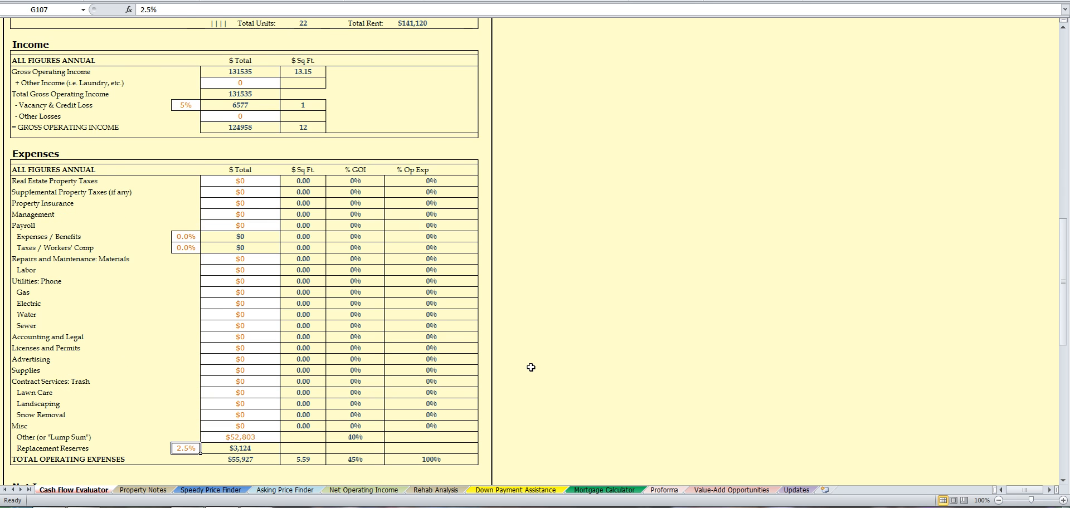
{"action": "scroll", "coordinate": [530, 367], "scroll_direction": "up", "scroll_amount": 2}
{"action": "scroll", "coordinate": [543, 239], "scroll_direction": "up", "scroll_amount": 4}
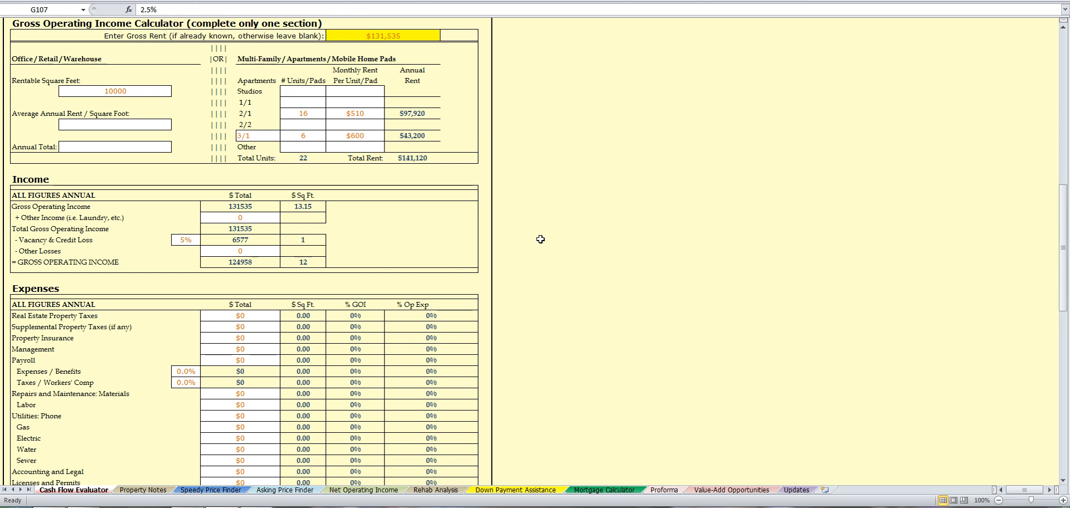
{"action": "scroll", "coordinate": [498, 206], "scroll_direction": "down", "scroll_amount": 4}
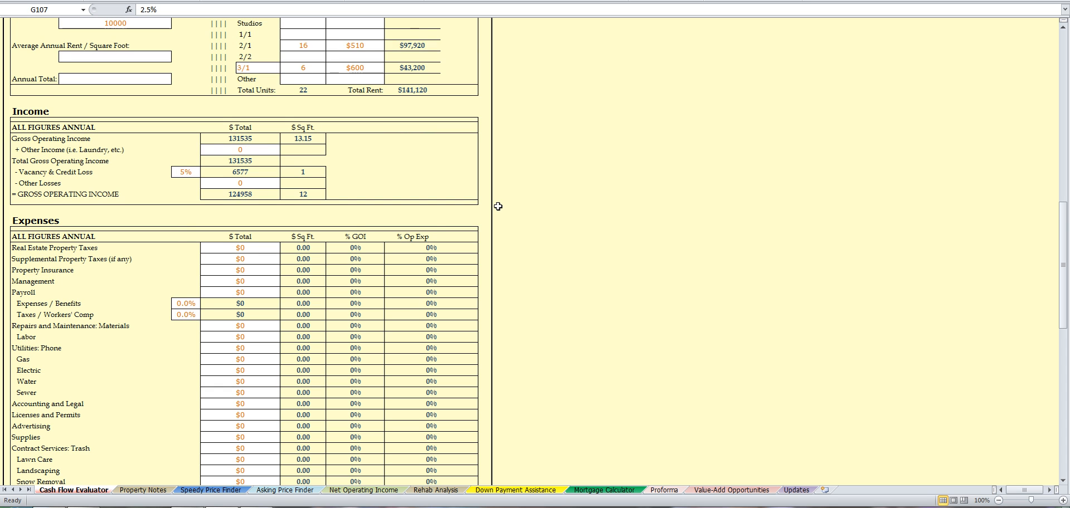
{"action": "scroll", "coordinate": [498, 206], "scroll_direction": "down", "scroll_amount": 2}
{"action": "scroll", "coordinate": [498, 206], "scroll_direction": "up", "scroll_amount": 7}
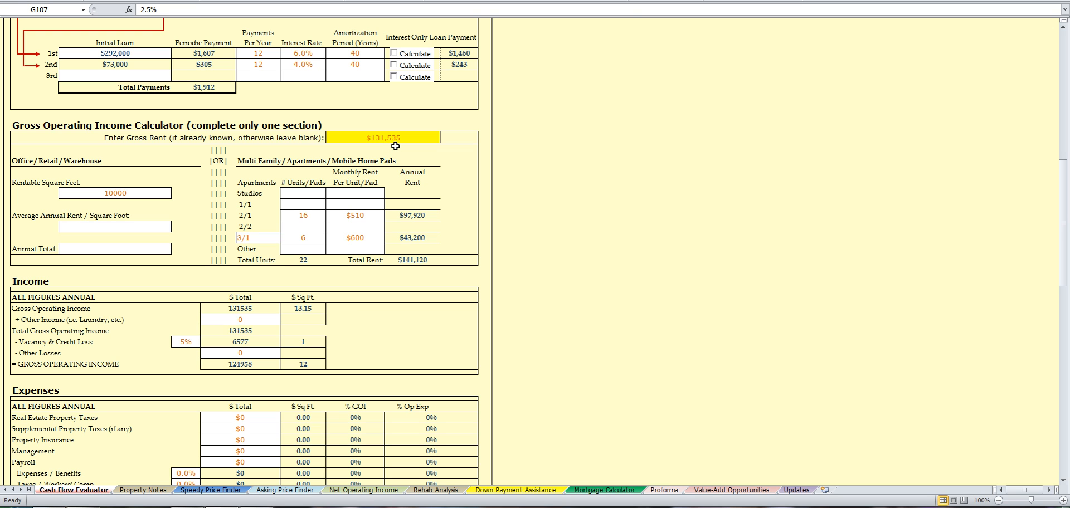
{"action": "scroll", "coordinate": [480, 173], "scroll_direction": "down", "scroll_amount": 8}
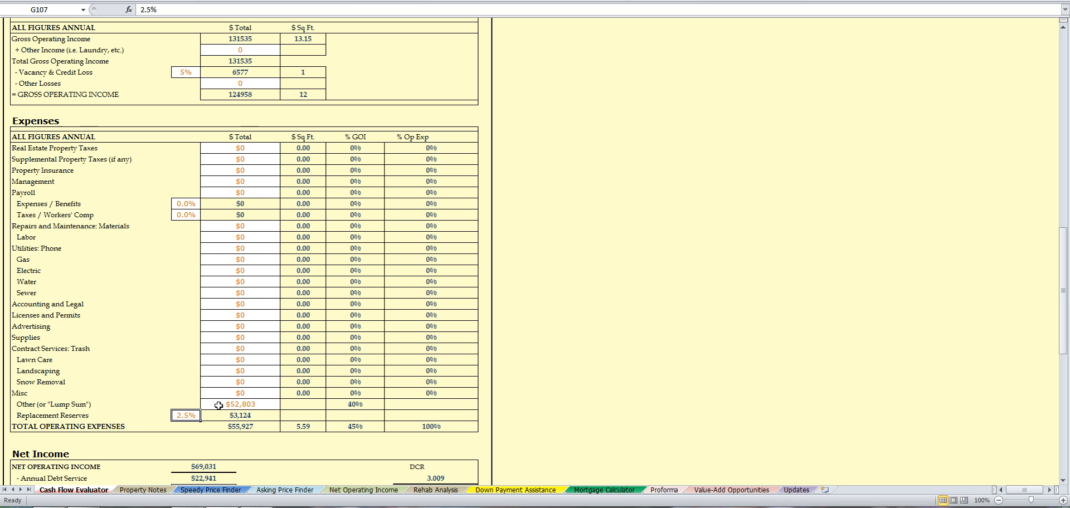
Step: Change the H106 lump-sum expense from 52803 to 65500 and check Net Income
{"action": "scroll", "coordinate": [585, 368], "scroll_direction": "up", "scroll_amount": 5}
{"action": "scroll", "coordinate": [582, 366], "scroll_direction": "down", "scroll_amount": 5}
{"action": "left_click", "coordinate": [228, 405]}
{"action": "double_click", "coordinate": [226, 404]}
{"action": "double_click", "coordinate": [223, 403]}
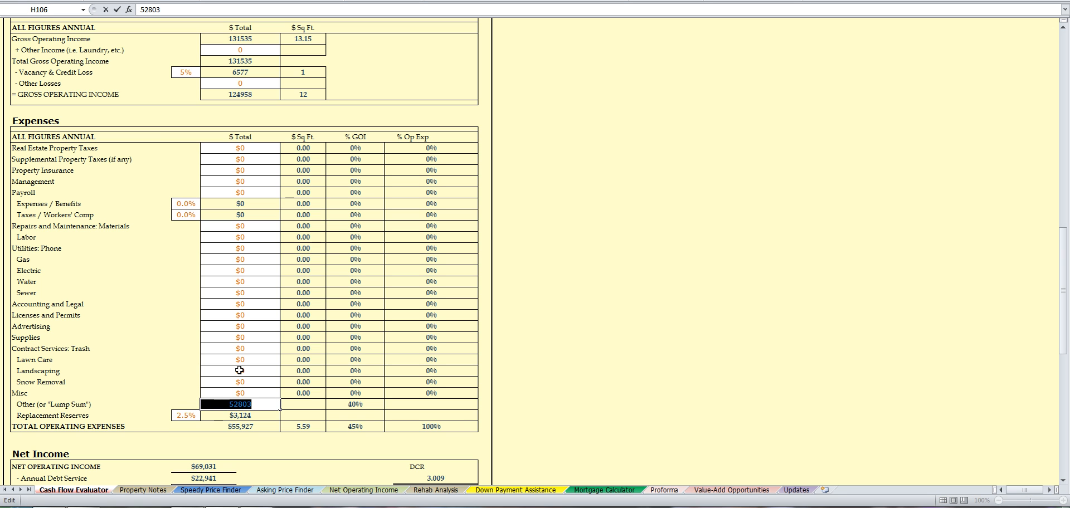
{"action": "type", "text": "65500"}
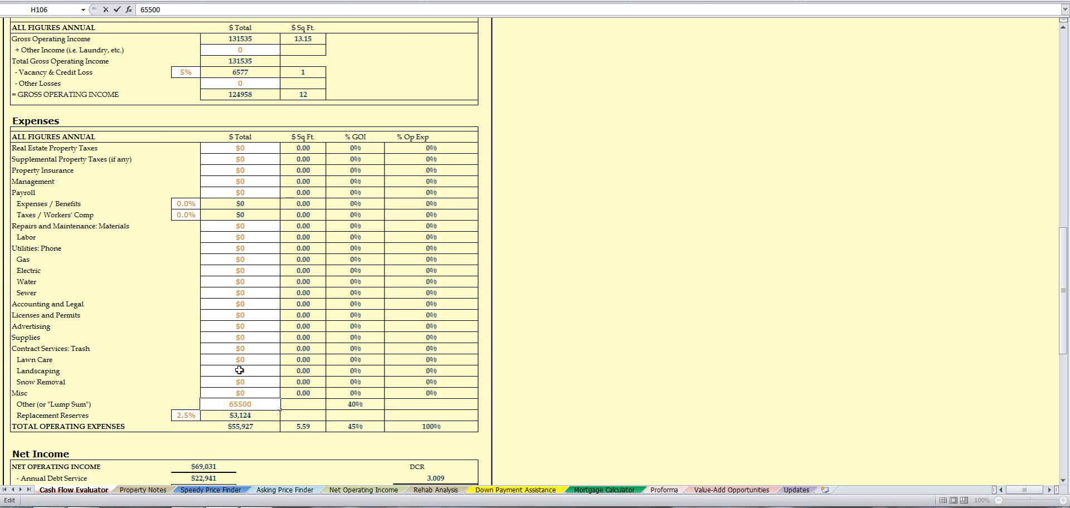
{"action": "key", "text": "Return"}
{"action": "scroll", "coordinate": [239, 370], "scroll_direction": "down", "scroll_amount": 4}
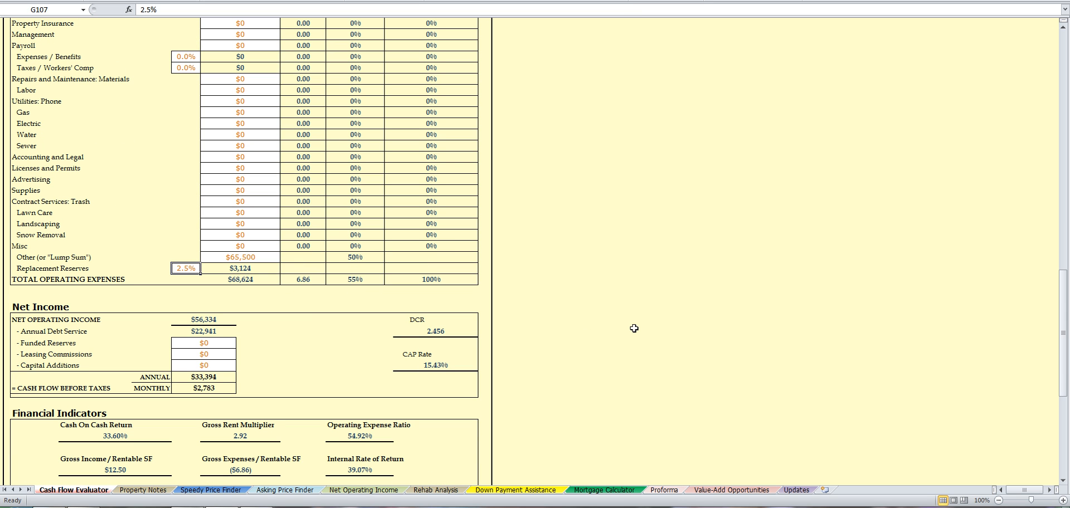
{"action": "scroll", "coordinate": [563, 357], "scroll_direction": "down", "scroll_amount": 3}
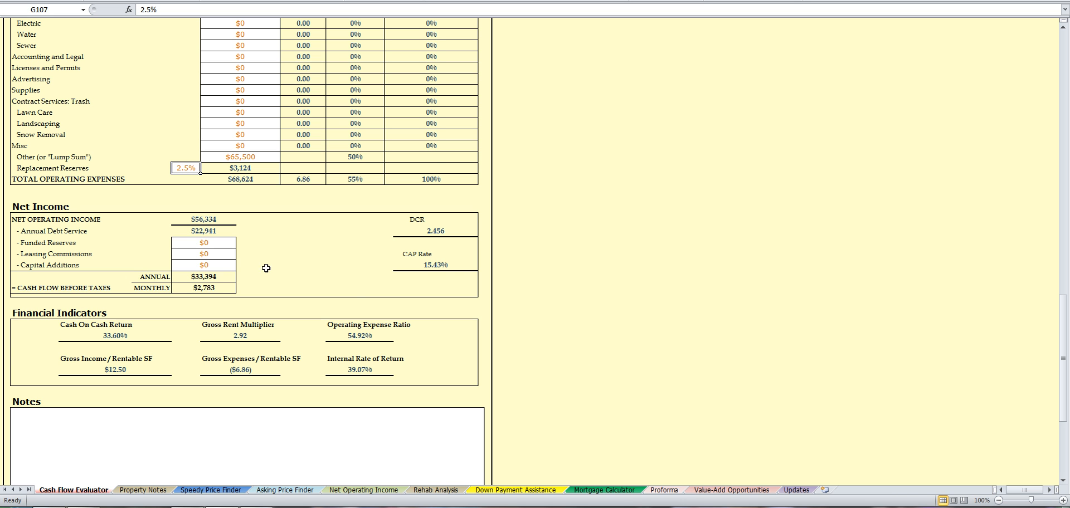
{"action": "scroll", "coordinate": [499, 344], "scroll_direction": "up", "scroll_amount": 12}
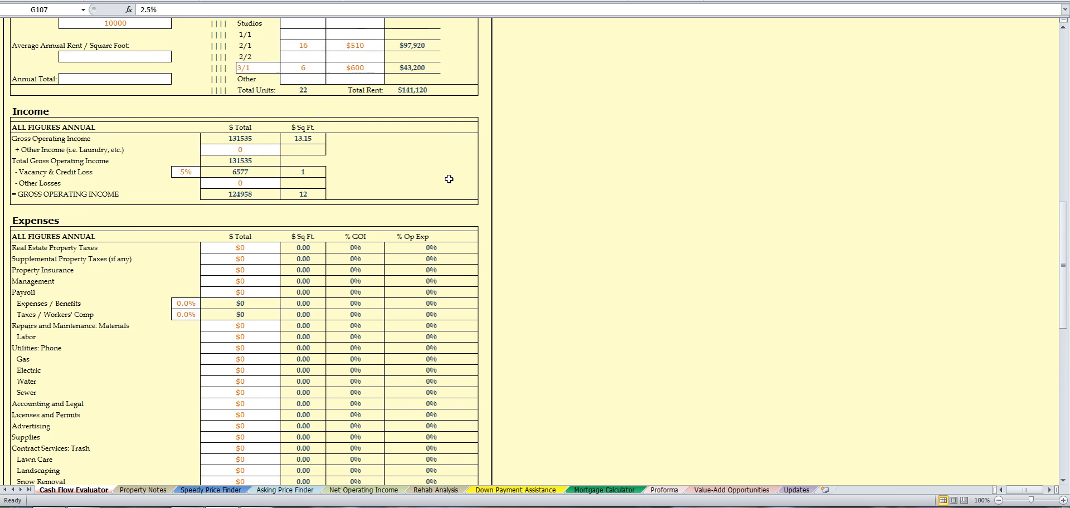
{"action": "scroll", "coordinate": [420, 154], "scroll_direction": "up", "scroll_amount": 1}
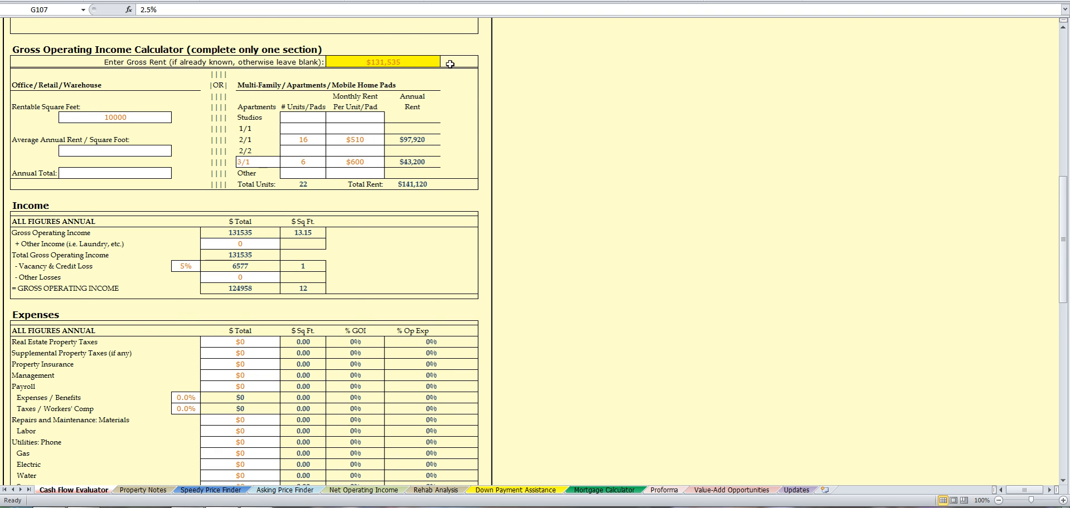
{"action": "scroll", "coordinate": [583, 290], "scroll_direction": "down", "scroll_amount": 15}
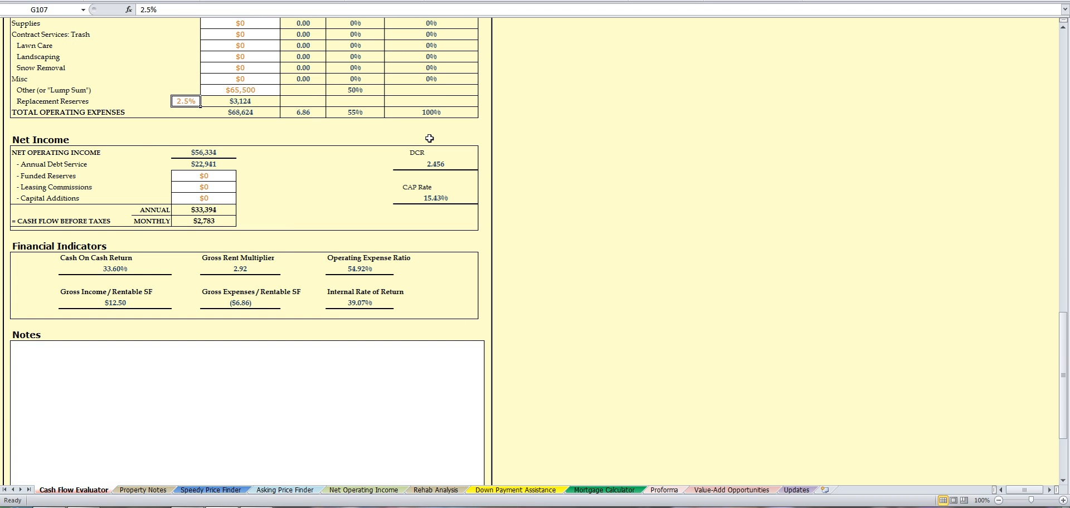
Step: Look through the Property Notes, Speedy Price Finder and Asking Price Finder sheets, ending on Net Operating Income
{"action": "left_click", "coordinate": [153, 490]}
{"action": "scroll", "coordinate": [528, 275], "scroll_direction": "down", "scroll_amount": 9}
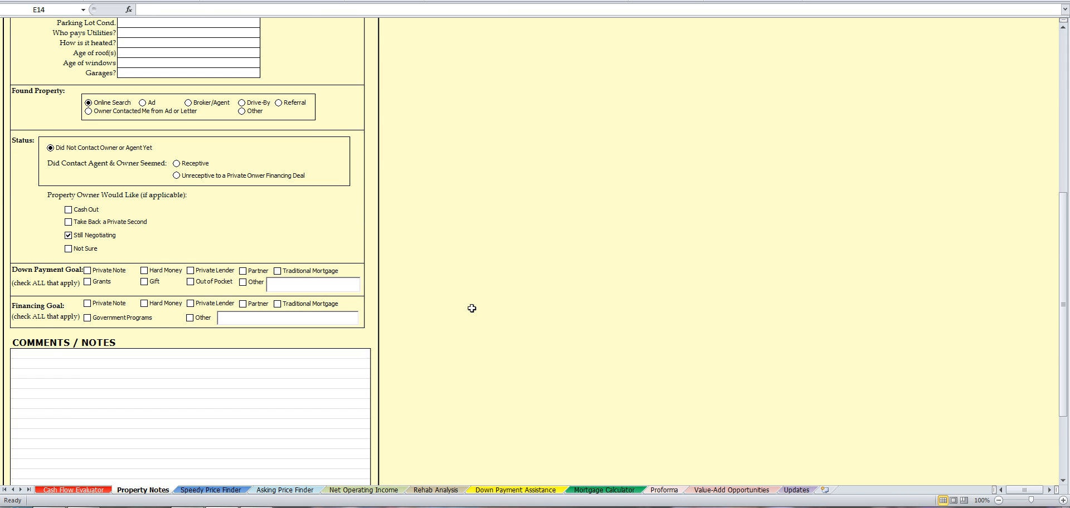
{"action": "scroll", "coordinate": [504, 286], "scroll_direction": "up", "scroll_amount": 6}
{"action": "scroll", "coordinate": [156, 248], "scroll_direction": "down", "scroll_amount": 9}
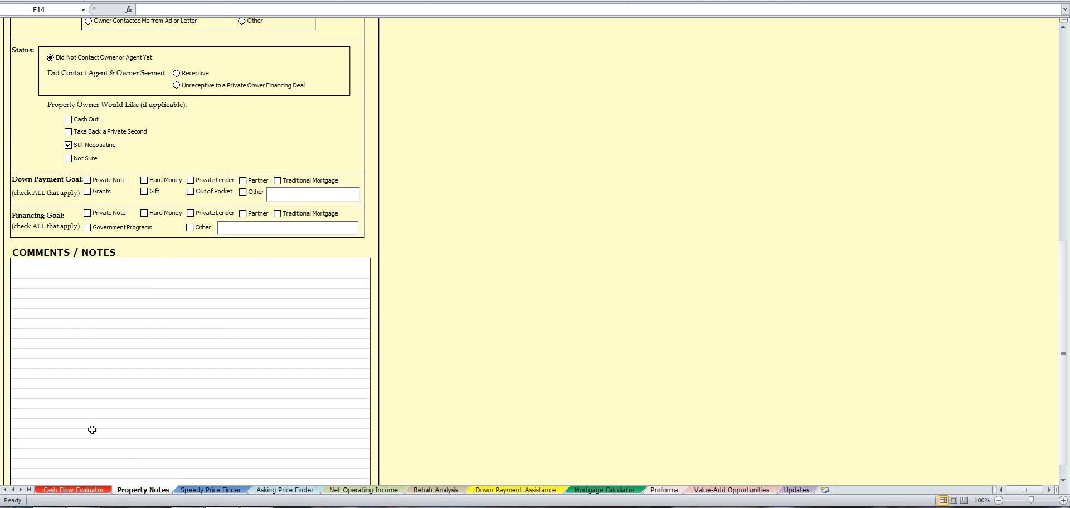
{"action": "left_click", "coordinate": [207, 490]}
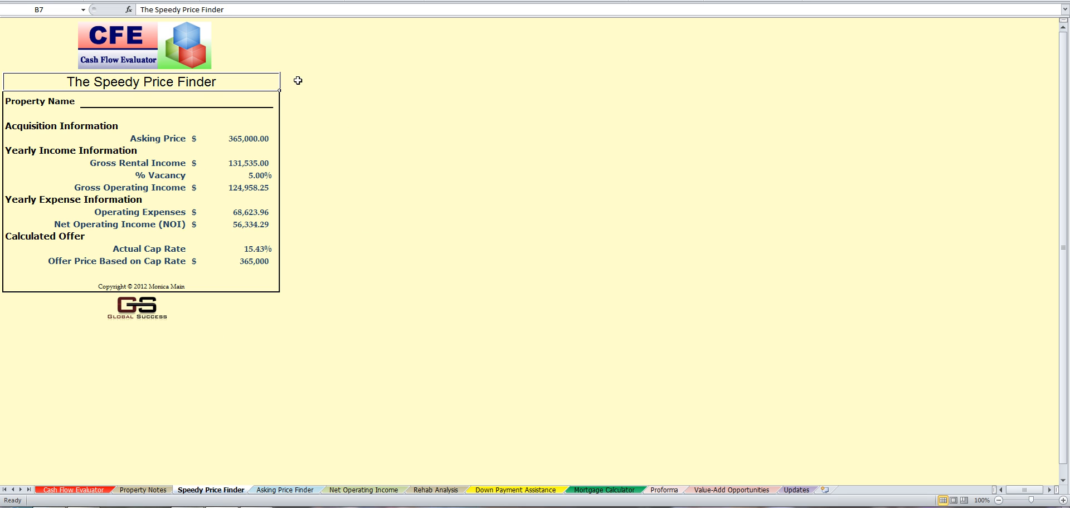
{"action": "left_click", "coordinate": [291, 491]}
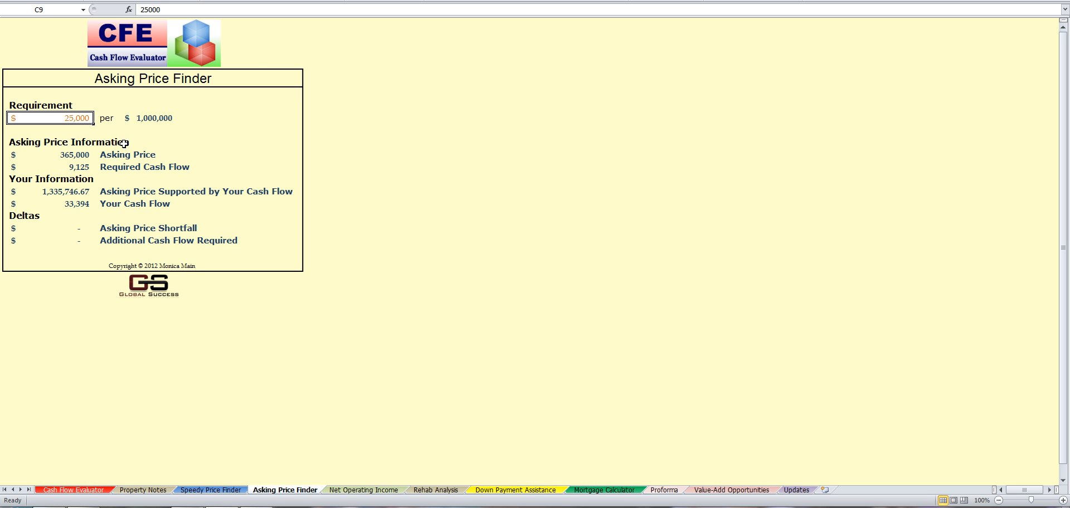
{"action": "left_click", "coordinate": [346, 491]}
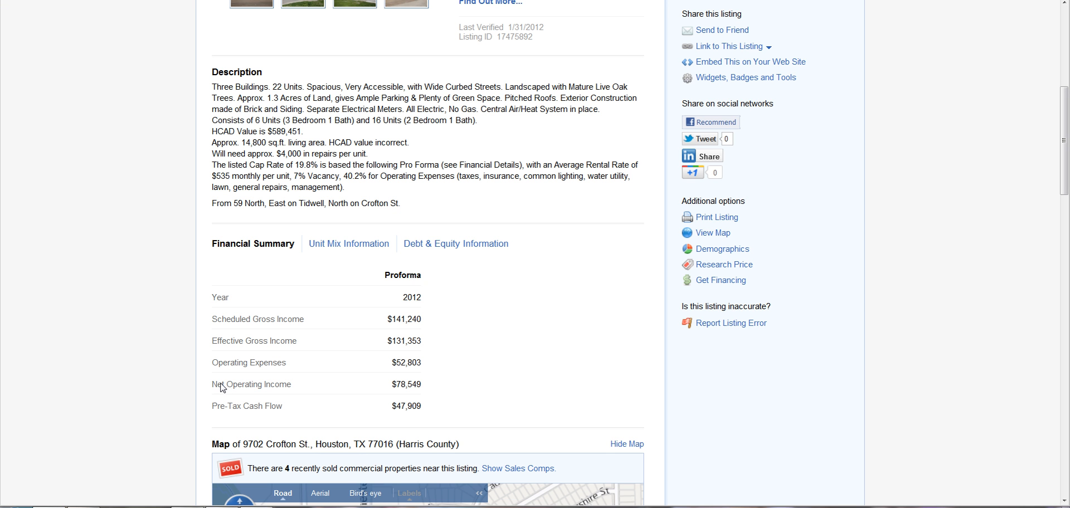
Step: Highlight the listing's $78,549 Net Operating Income in the Financial Summary, then return to Excel
{"action": "left_click_drag", "start_coordinate": [213, 385], "coordinate": [394, 391]}
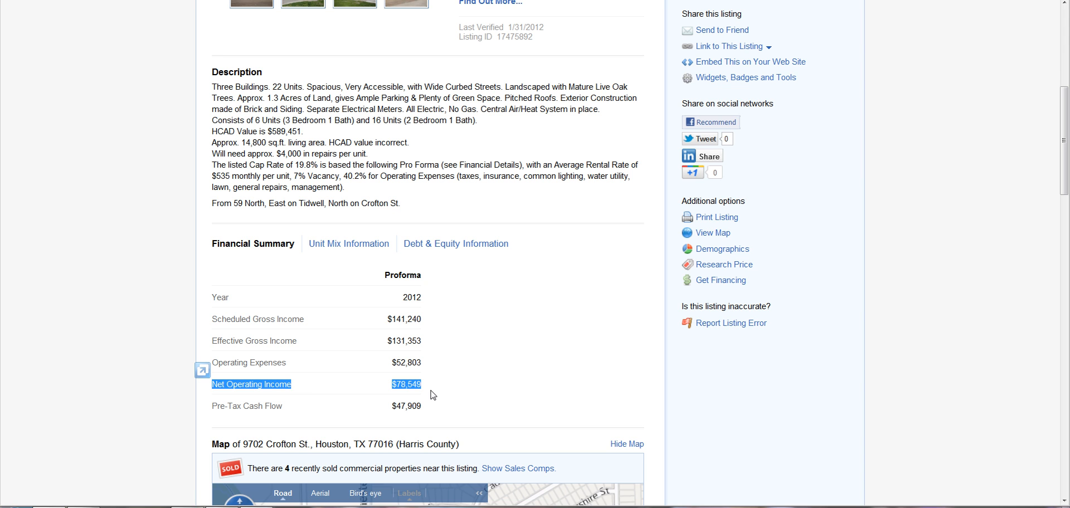
{"action": "left_click", "coordinate": [405, 389]}
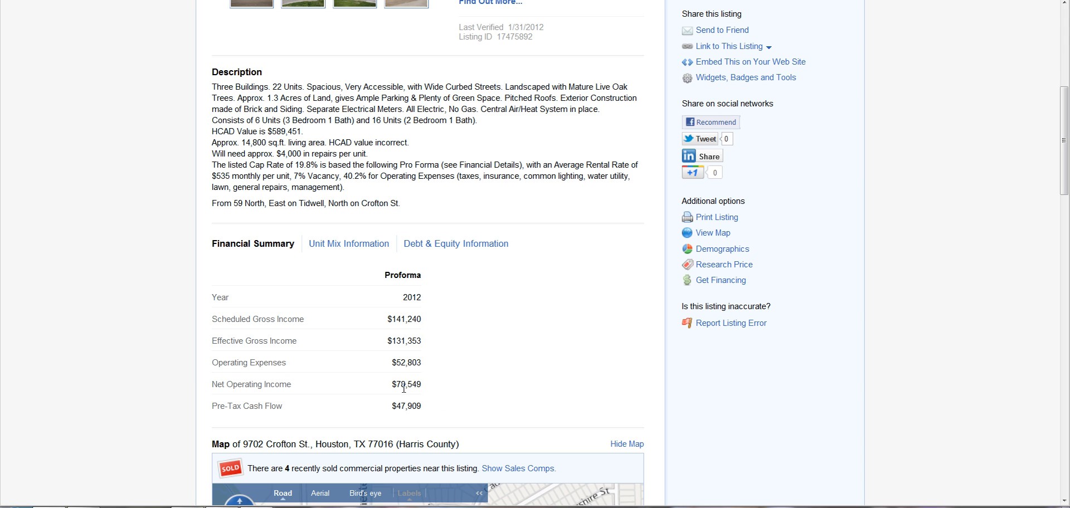
{"action": "left_click", "coordinate": [221, 507]}
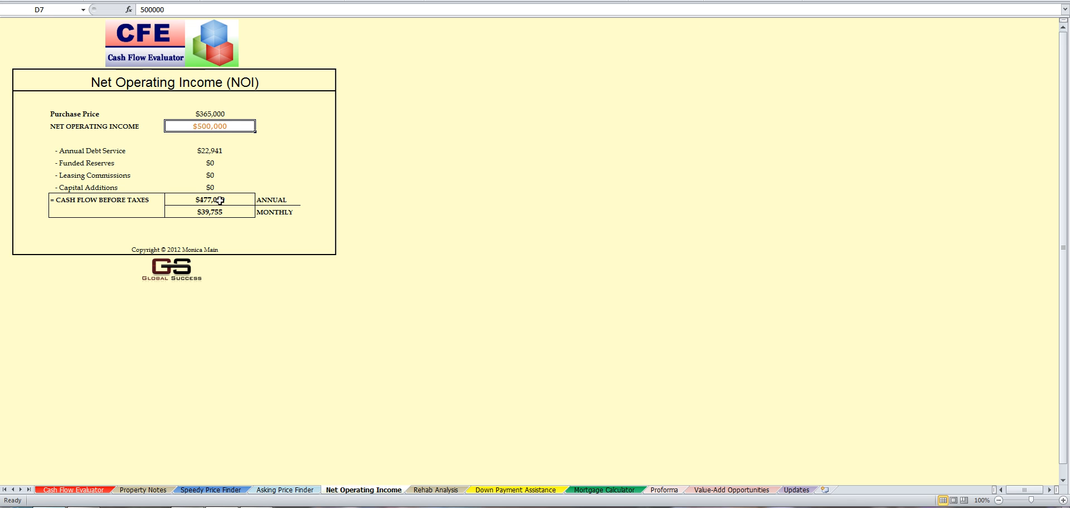
Step: Replace the 500000 placeholder NOI with the listing's 78,549, then bring the LoopNet listing back
{"action": "double_click", "coordinate": [226, 127]}
{"action": "left_click_drag", "start_coordinate": [225, 127], "coordinate": [171, 124]}
{"action": "type", "text": "78,549"}
{"action": "key", "text": "Return"}
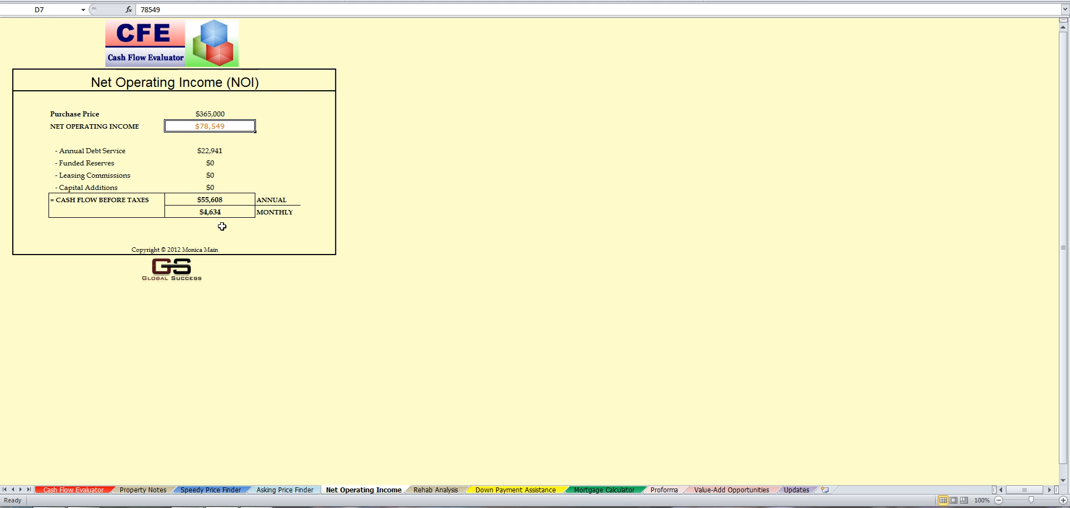
{"action": "left_click", "coordinate": [94, 506]}
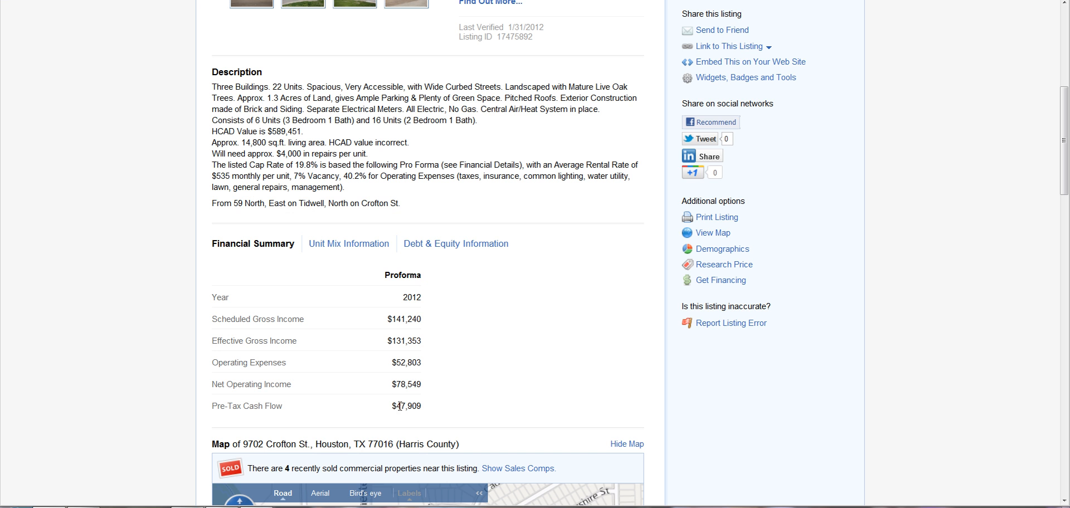
Step: From the Houston search results, open and read the 222 Unit Multifamily listing's details, then return to Excel
{"action": "scroll", "coordinate": [431, 247], "scroll_direction": "up", "scroll_amount": 7}
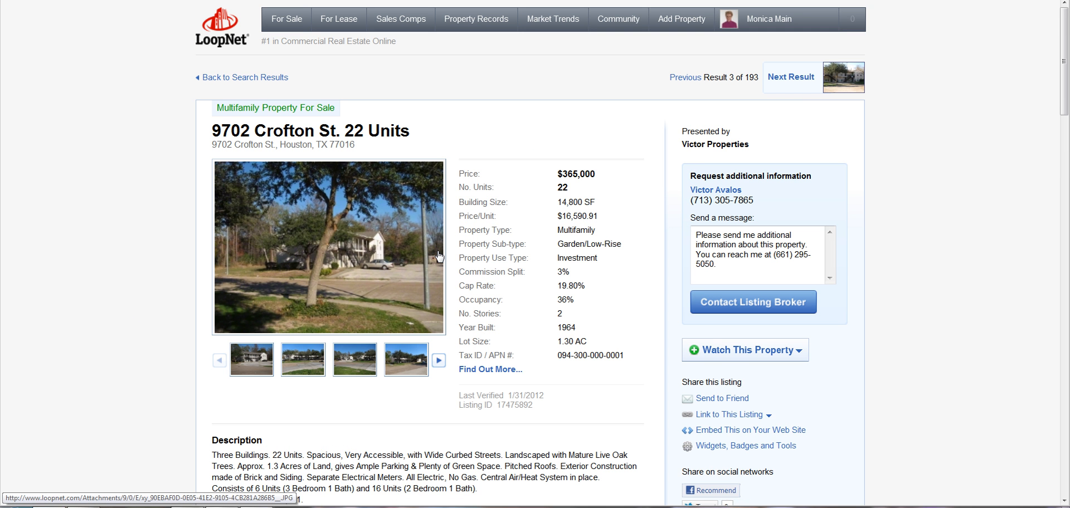
{"action": "left_click", "coordinate": [248, 78]}
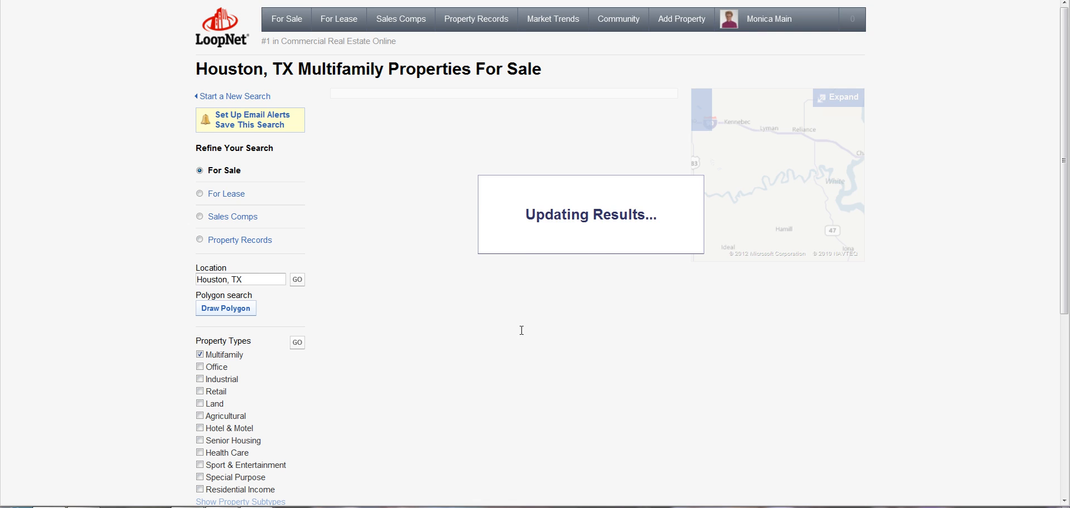
{"action": "scroll", "coordinate": [557, 340], "scroll_direction": "down", "scroll_amount": 4}
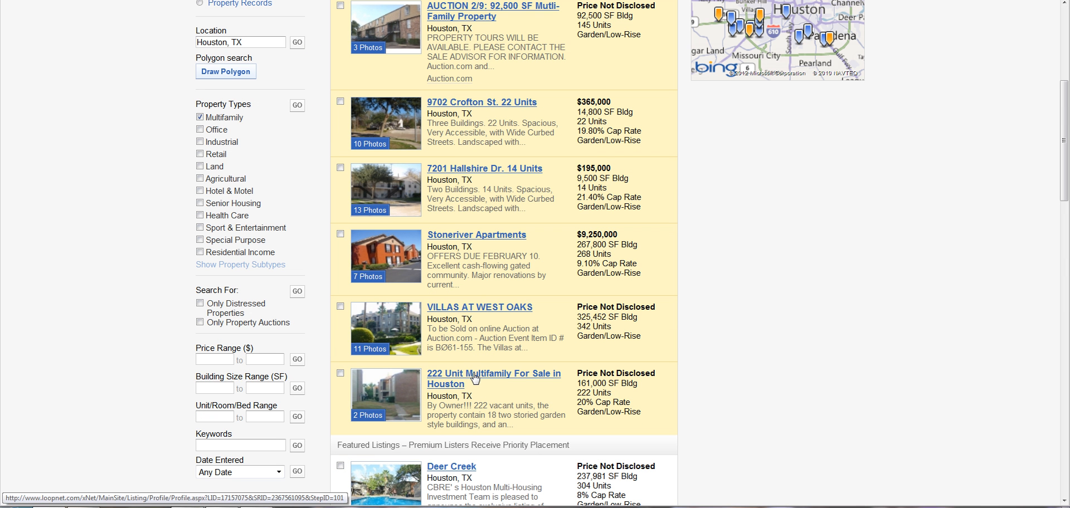
{"action": "left_click", "coordinate": [475, 379]}
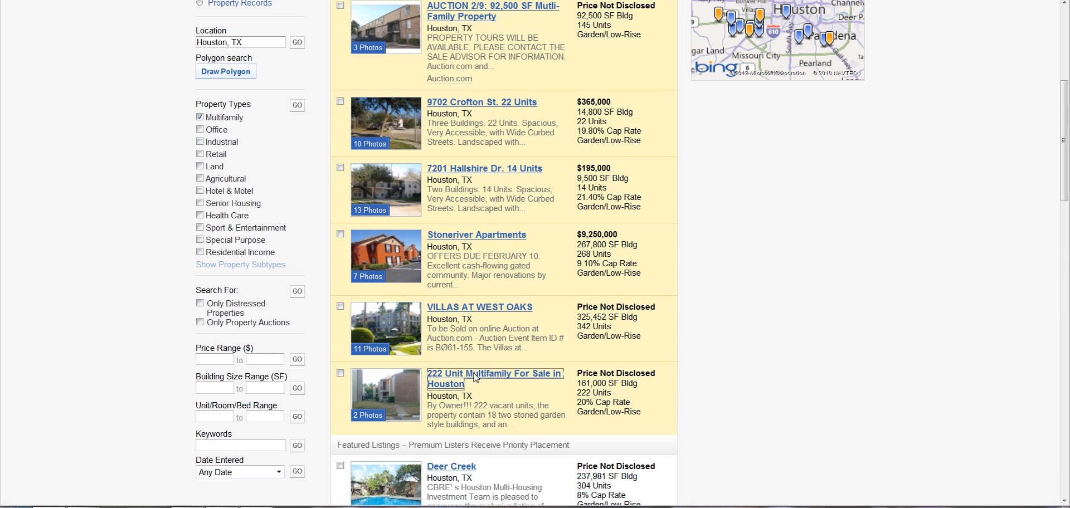
{"action": "scroll", "coordinate": [618, 291], "scroll_direction": "down", "scroll_amount": 3}
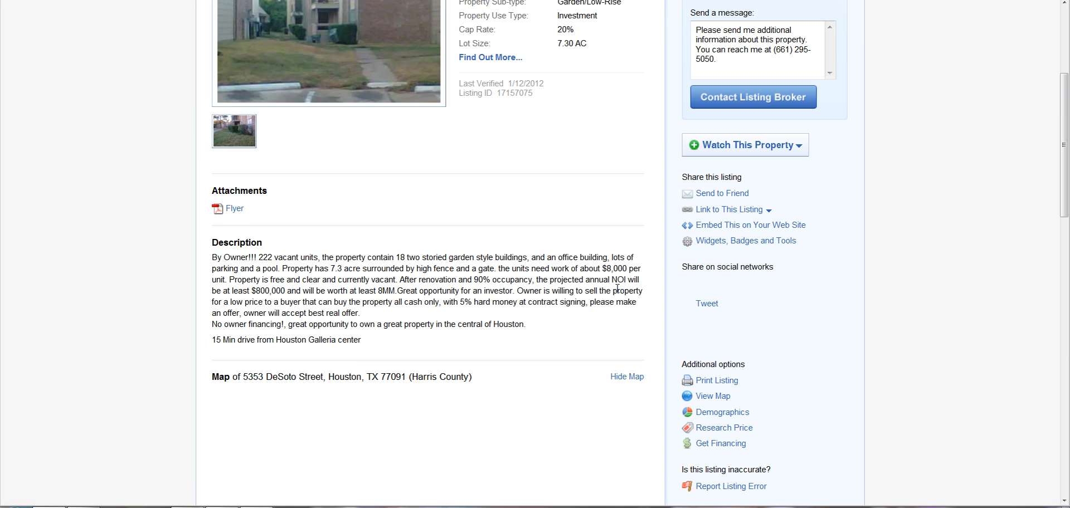
{"action": "scroll", "coordinate": [48, 197], "scroll_direction": "up", "scroll_amount": 5}
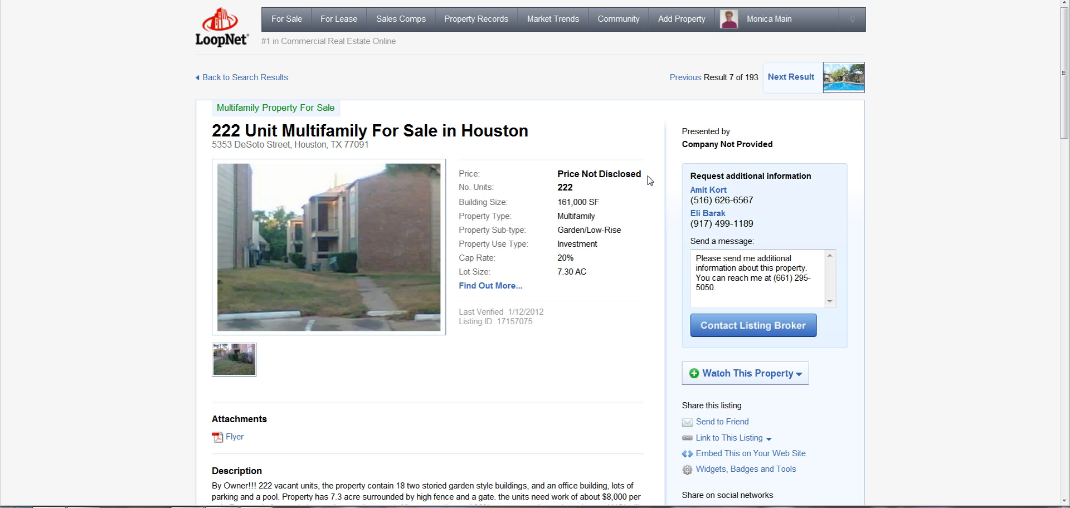
{"action": "triple_click", "coordinate": [571, 175]}
{"action": "left_click", "coordinate": [571, 175]}
{"action": "left_click", "coordinate": [293, 507]}
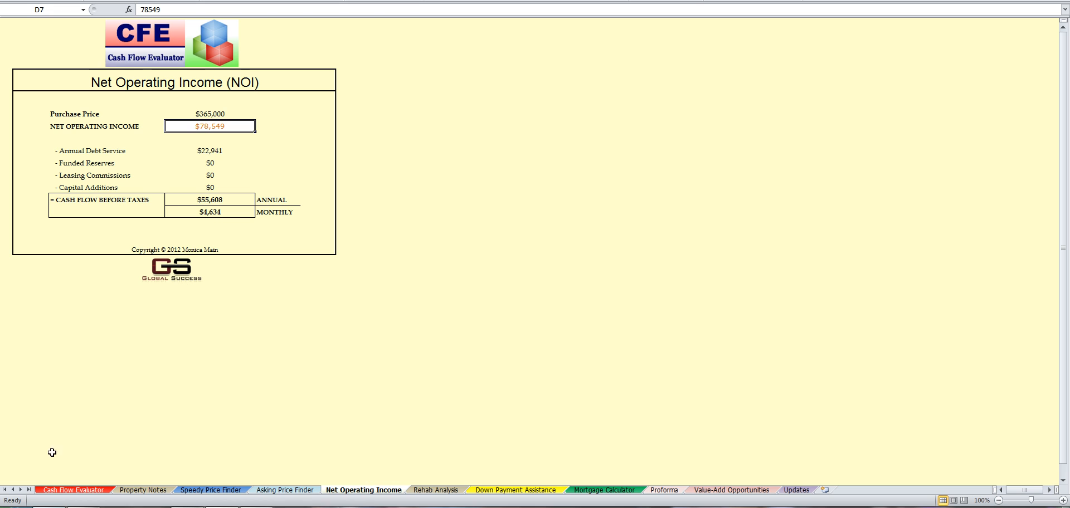
Step: Check the $365,000 Offer Price on the Cash Flow Evaluator against the Asking Price Finder
{"action": "left_click", "coordinate": [62, 490]}
{"action": "scroll", "coordinate": [454, 351], "scroll_direction": "up", "scroll_amount": 15}
{"action": "scroll", "coordinate": [452, 364], "scroll_direction": "up", "scroll_amount": 10}
{"action": "left_click", "coordinate": [194, 111]}
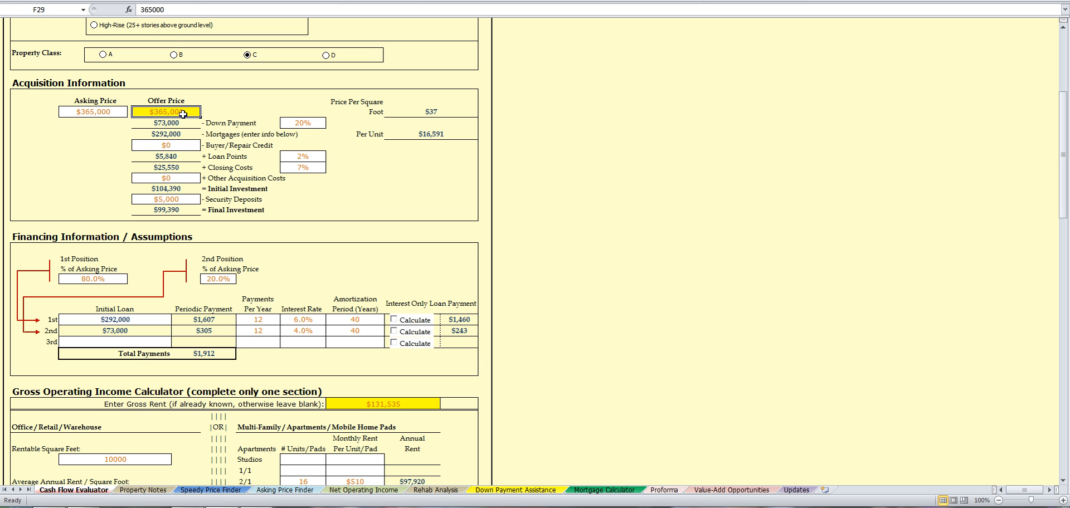
{"action": "left_click", "coordinate": [271, 491]}
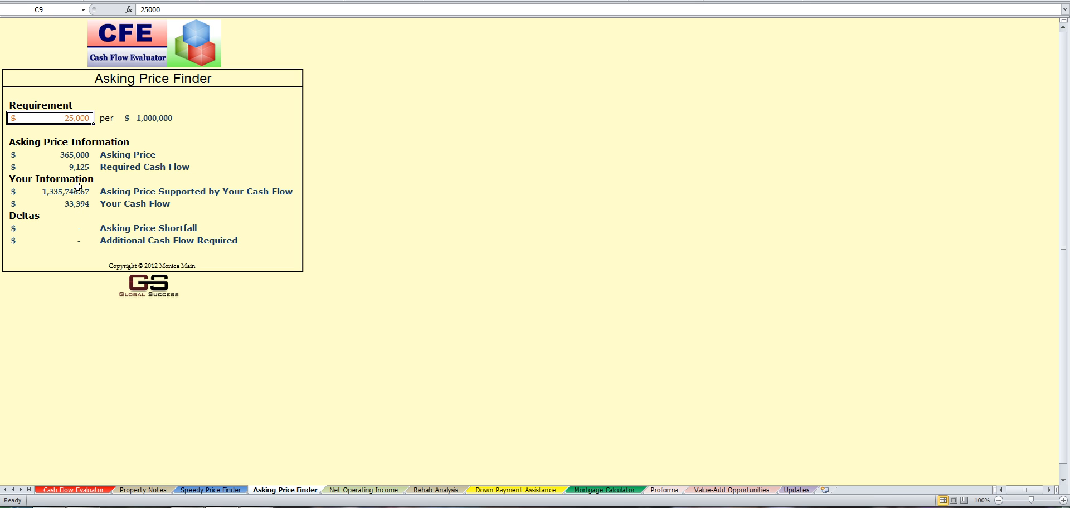
Step: Compare the Cash Flow Evaluator figures with the Asking Price Finder again, finishing on Rehab Analysis
{"action": "left_click", "coordinate": [74, 490]}
{"action": "scroll", "coordinate": [370, 291], "scroll_direction": "down", "scroll_amount": 5}
{"action": "scroll", "coordinate": [370, 291], "scroll_direction": "down", "scroll_amount": 10}
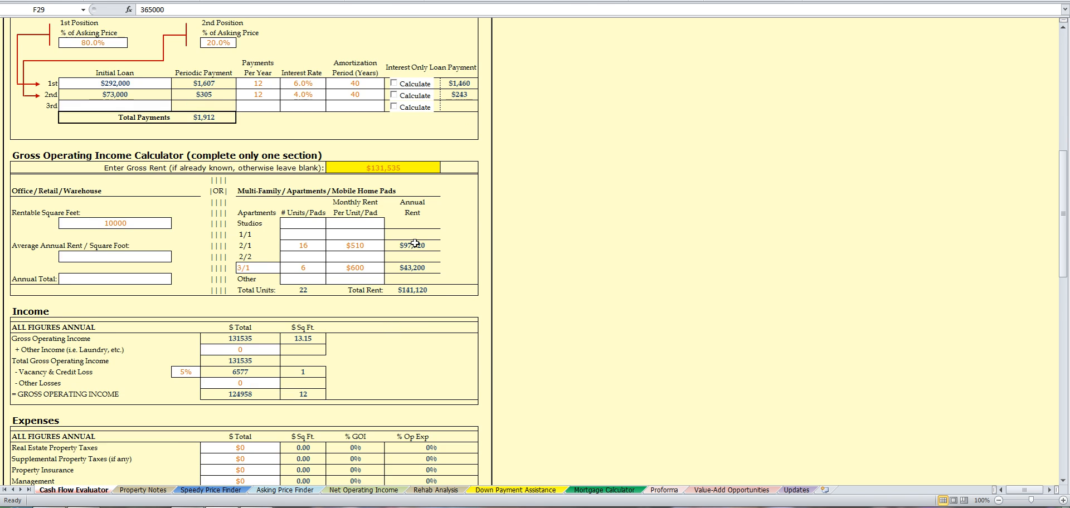
{"action": "scroll", "coordinate": [226, 283], "scroll_direction": "up", "scroll_amount": 8}
{"action": "left_click", "coordinate": [273, 492]}
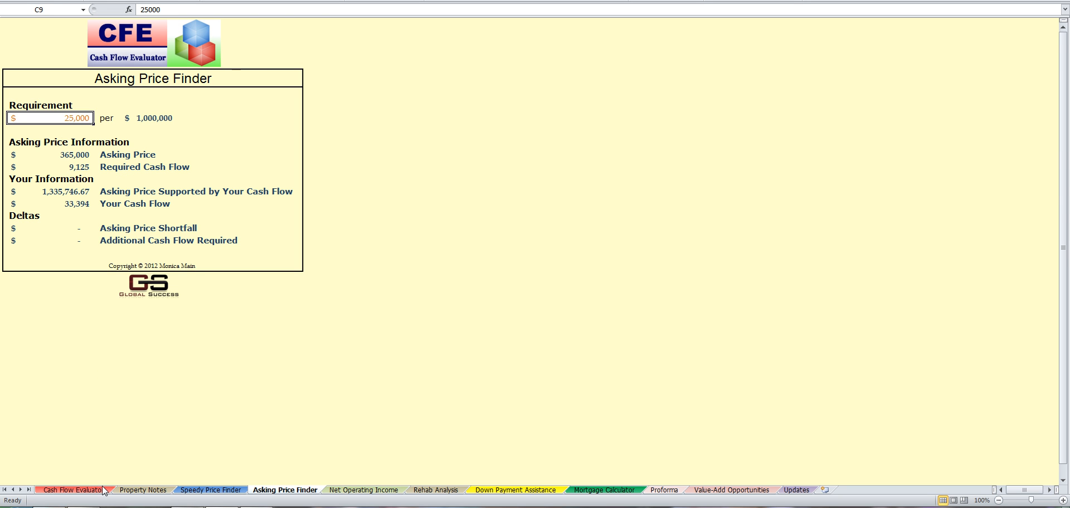
{"action": "left_click", "coordinate": [72, 490]}
{"action": "scroll", "coordinate": [238, 226], "scroll_direction": "up", "scroll_amount": 5}
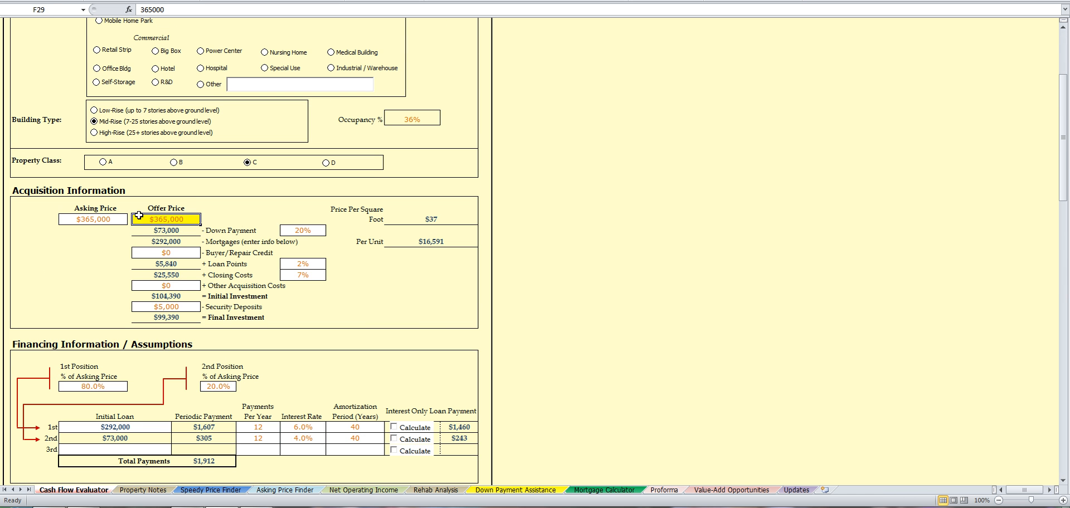
{"action": "left_click", "coordinate": [285, 490]}
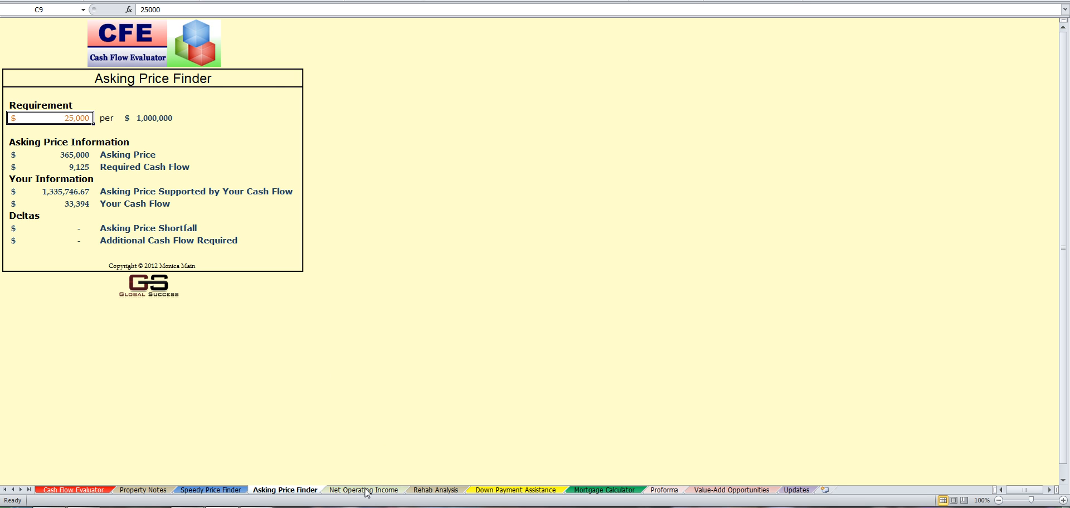
{"action": "left_click", "coordinate": [455, 494]}
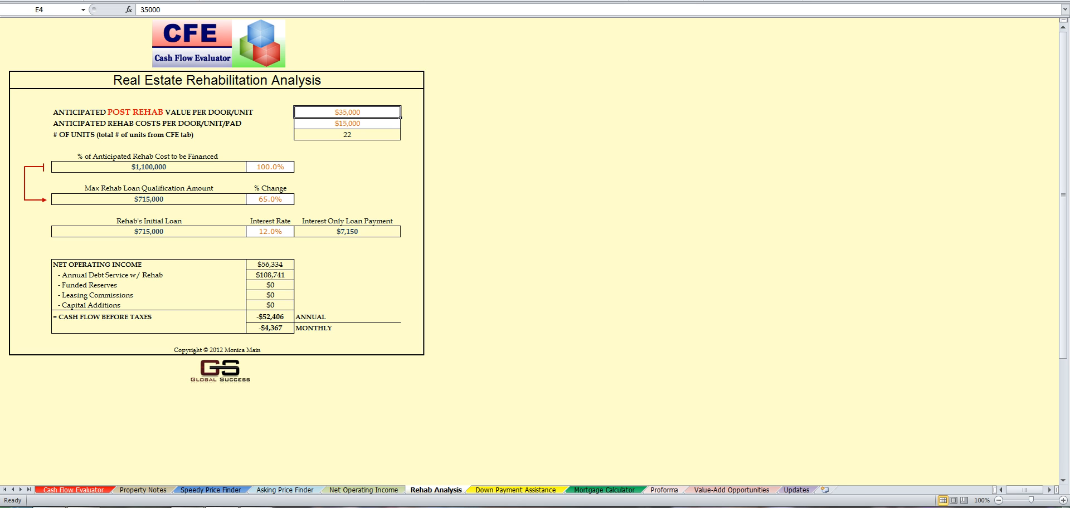
Step: Confirm the $35,000 post-rehab value per unit in E4 of the Rehab Analysis sheet
{"action": "left_click", "coordinate": [536, 491]}
{"action": "left_click", "coordinate": [455, 492]}
{"action": "double_click", "coordinate": [358, 113]}
{"action": "left_click_drag", "start_coordinate": [358, 113], "coordinate": [333, 112]}
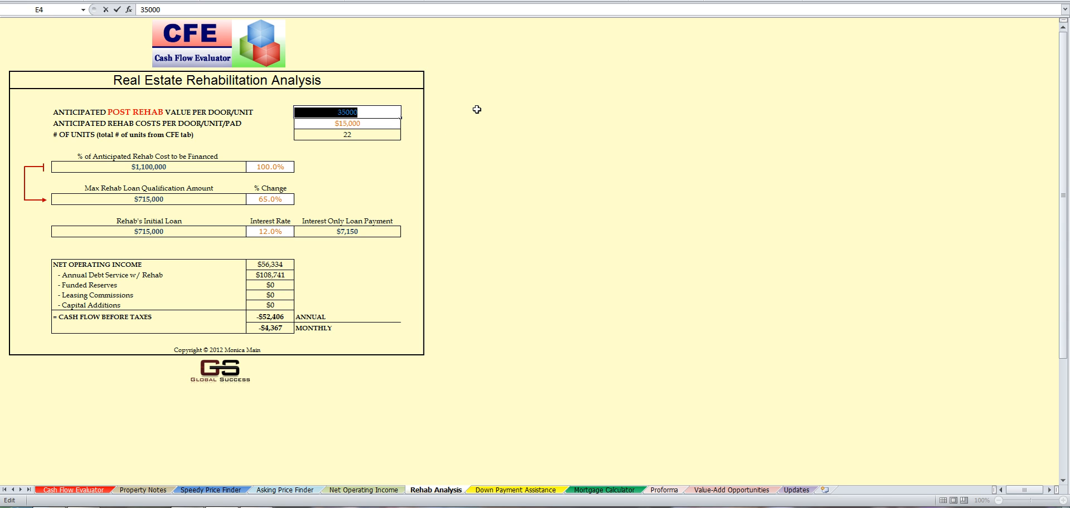
{"action": "left_click", "coordinate": [373, 127]}
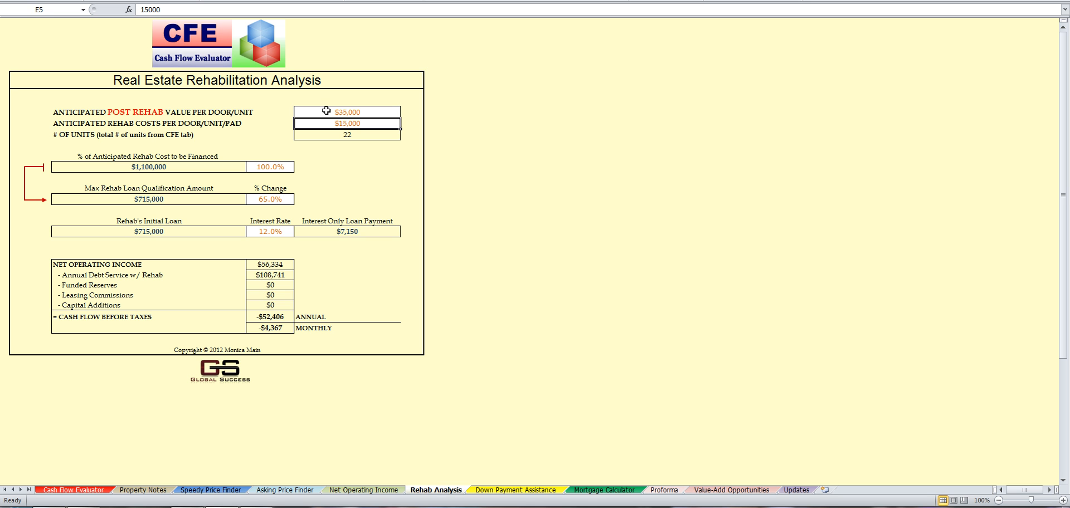
Step: Check the Cash Flow Evaluator figures, then move on to the Down Payment Assistance sheet
{"action": "left_click", "coordinate": [69, 490]}
{"action": "scroll", "coordinate": [383, 382], "scroll_direction": "down", "scroll_amount": 4}
{"action": "scroll", "coordinate": [383, 382], "scroll_direction": "down", "scroll_amount": 4}
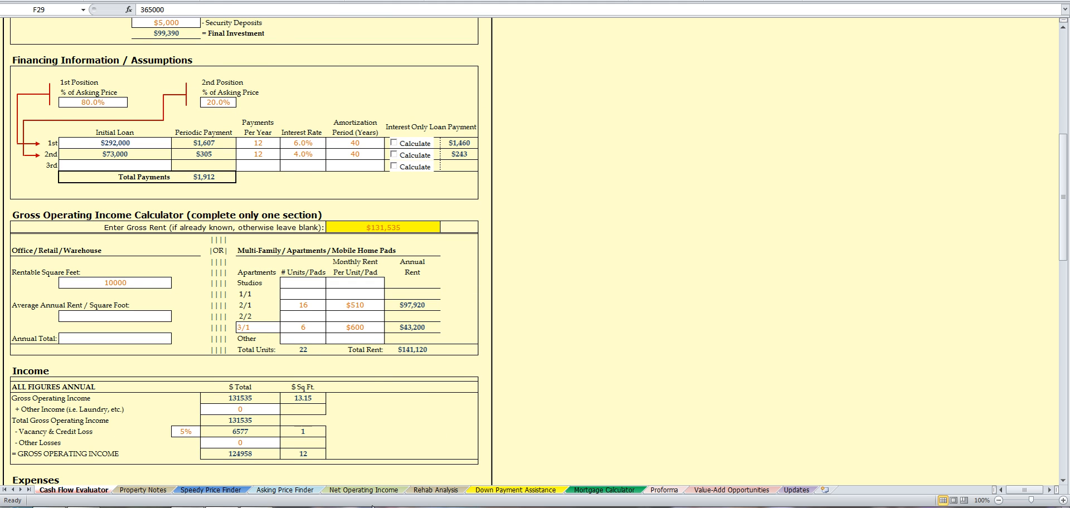
{"action": "left_click", "coordinate": [436, 491]}
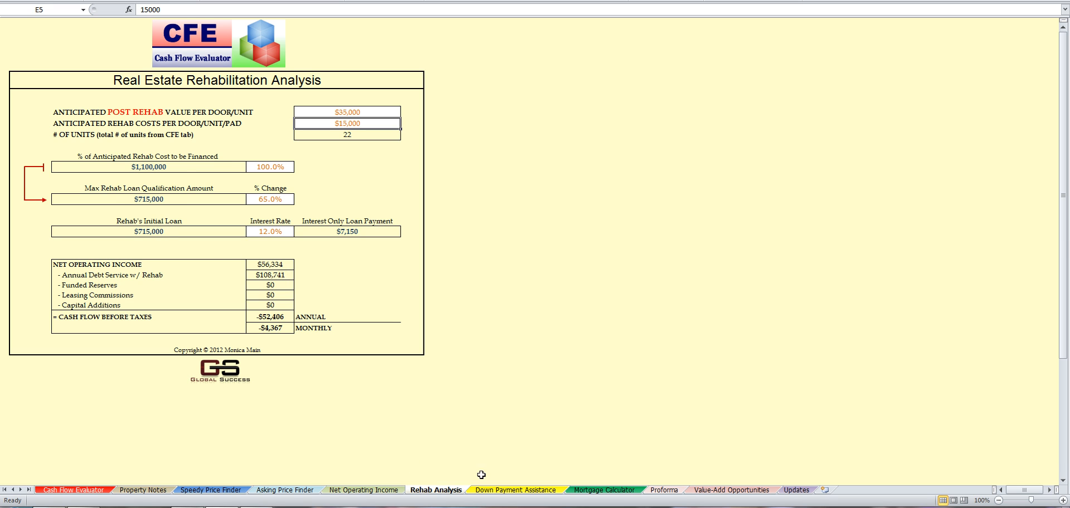
{"action": "left_click", "coordinate": [503, 491]}
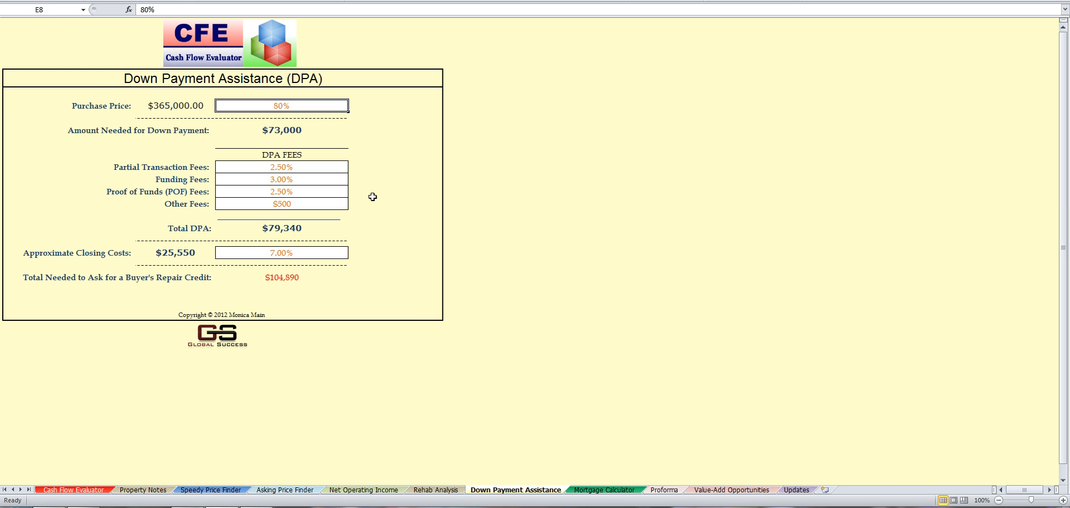
{"action": "double_click", "coordinate": [268, 107]}
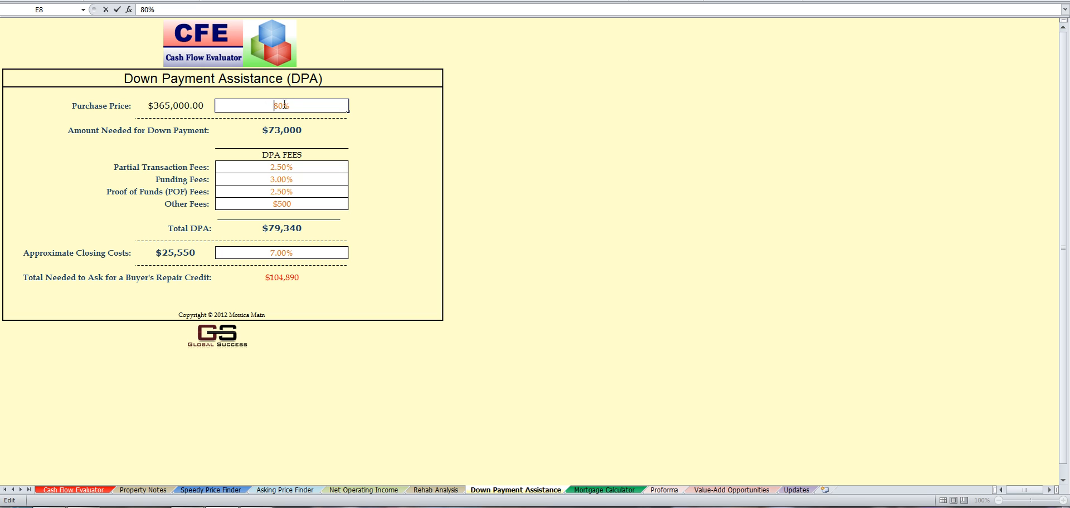
{"action": "left_click_drag", "start_coordinate": [283, 106], "coordinate": [276, 105]}
{"action": "left_click", "coordinate": [268, 108]}
{"action": "left_click", "coordinate": [279, 254]}
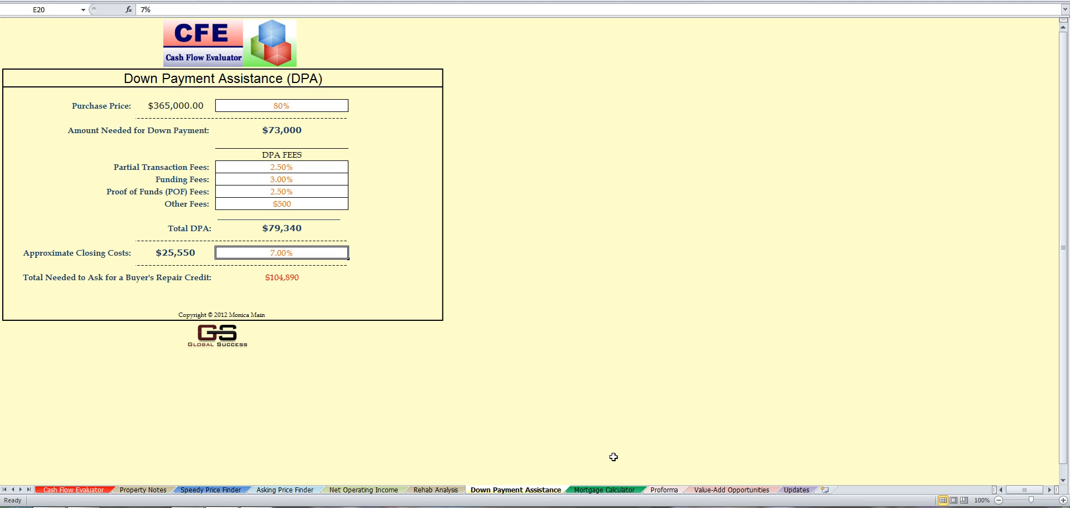
Step: On Value-Add Opportunities, enter 150 for snack/soda machine income (E7) and laundry income (E8)
{"action": "left_click", "coordinate": [621, 491]}
{"action": "left_click", "coordinate": [723, 491]}
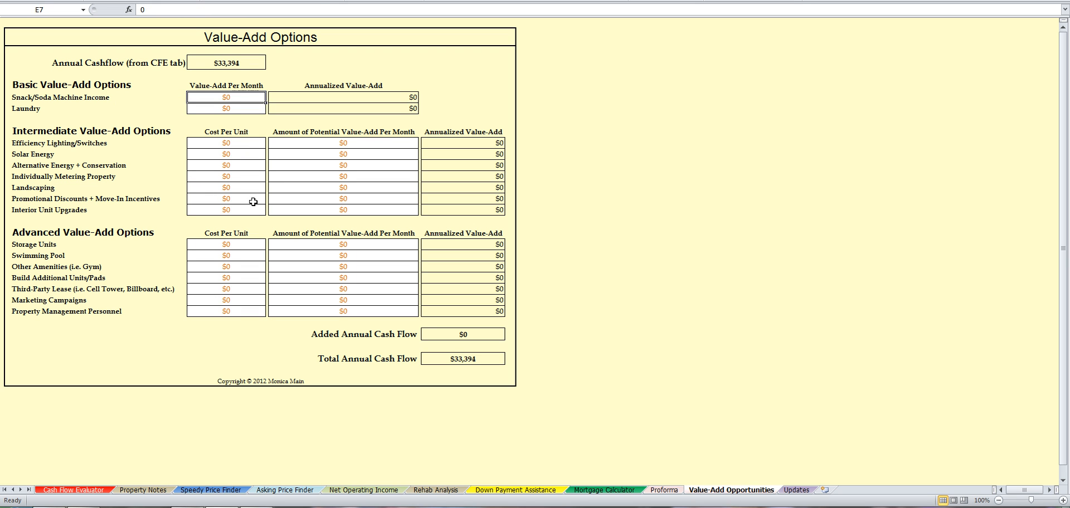
{"action": "double_click", "coordinate": [220, 96]}
{"action": "left_click_drag", "start_coordinate": [238, 96], "coordinate": [190, 97]}
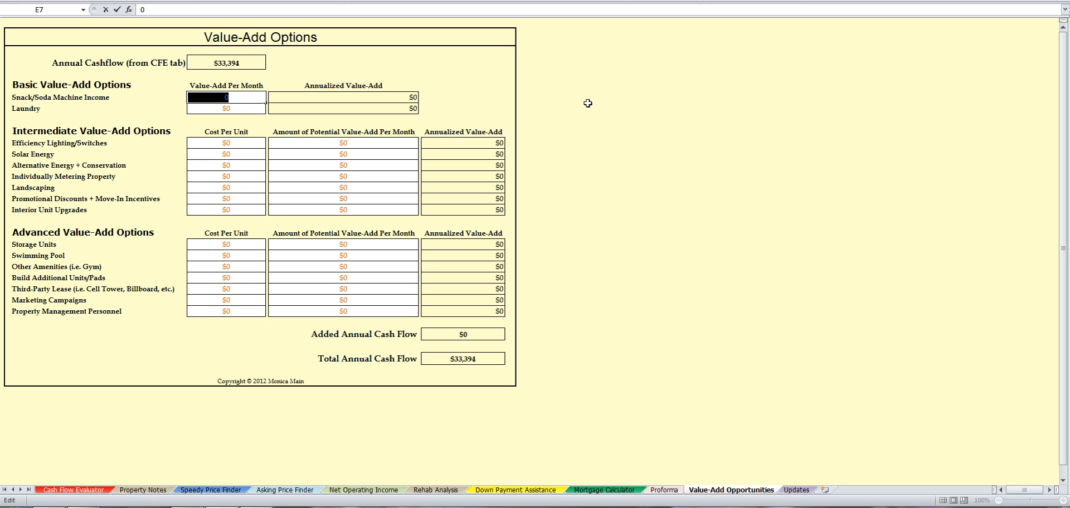
{"action": "type", "text": "150"}
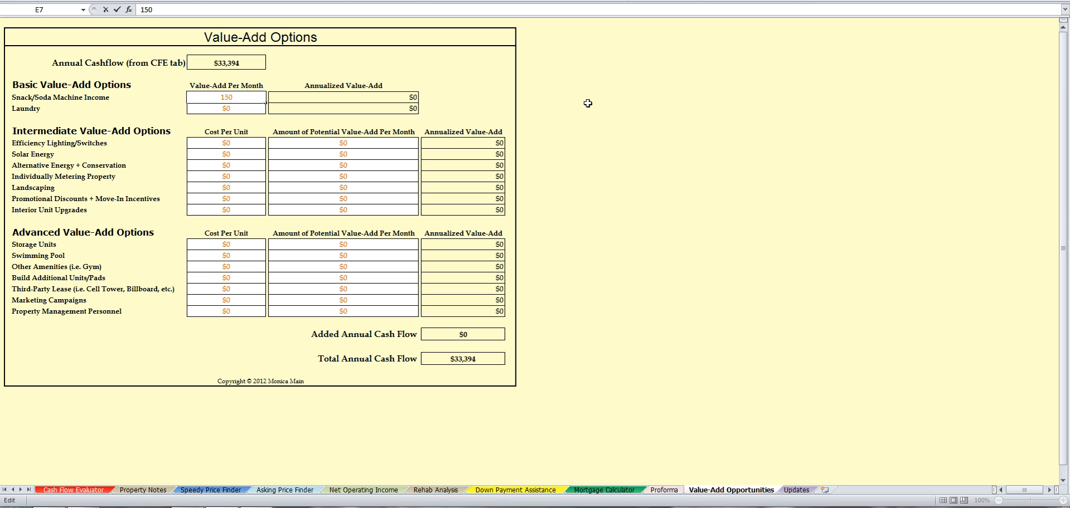
{"action": "key", "text": "Return"}
{"action": "double_click", "coordinate": [214, 110]}
{"action": "double_click", "coordinate": [218, 113]}
{"action": "type", "text": "150"}
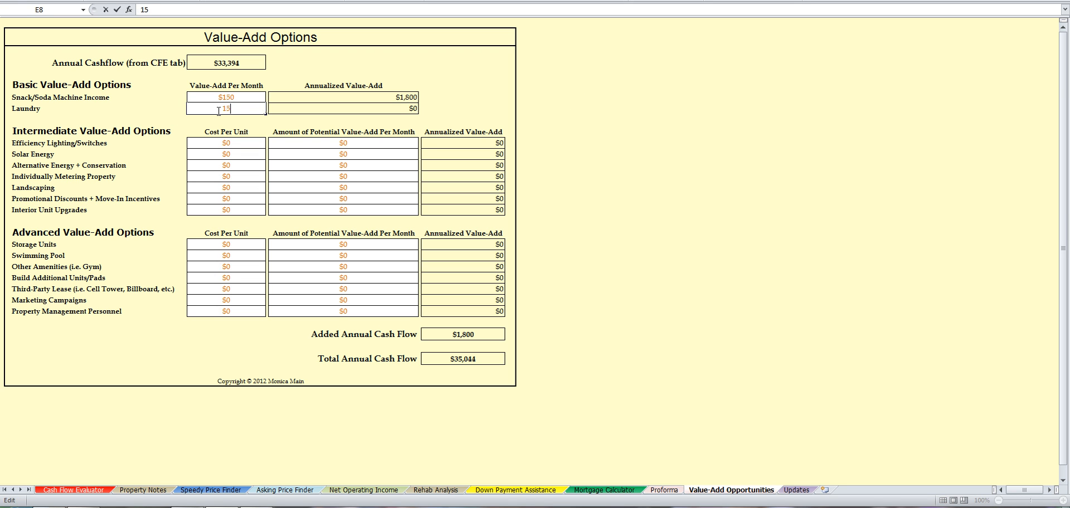
{"action": "key", "text": "Return"}
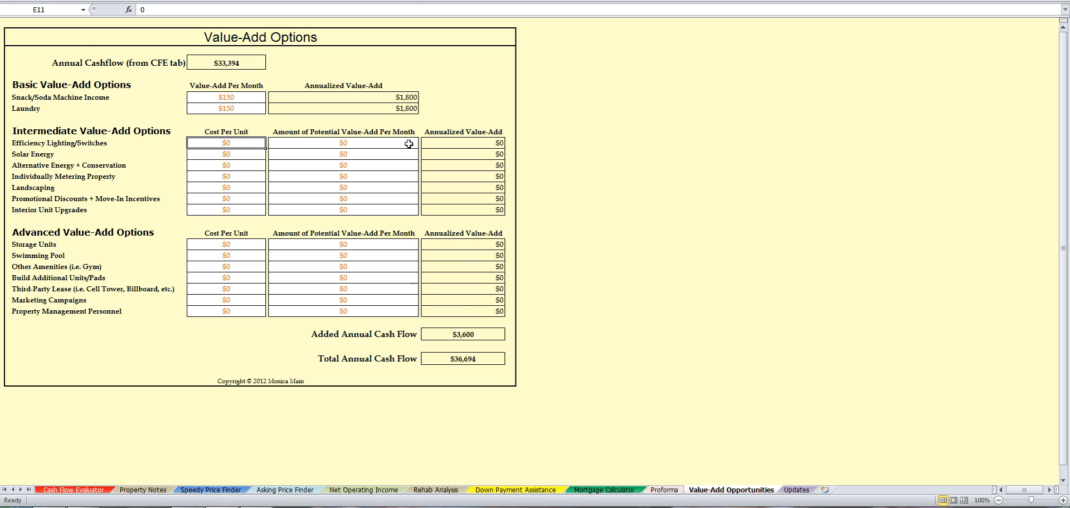